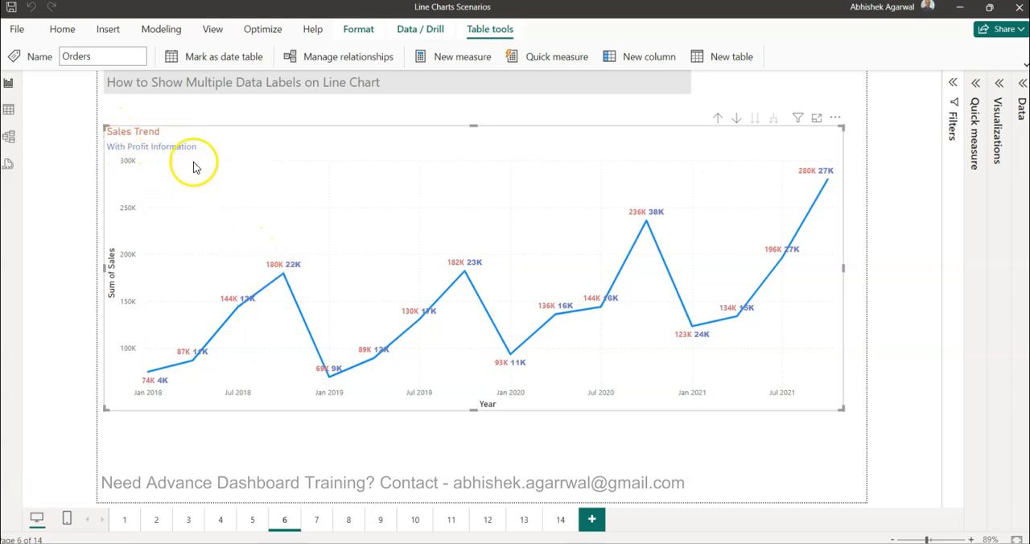
{"action": "mouse_move", "coordinate": [292, 270]}
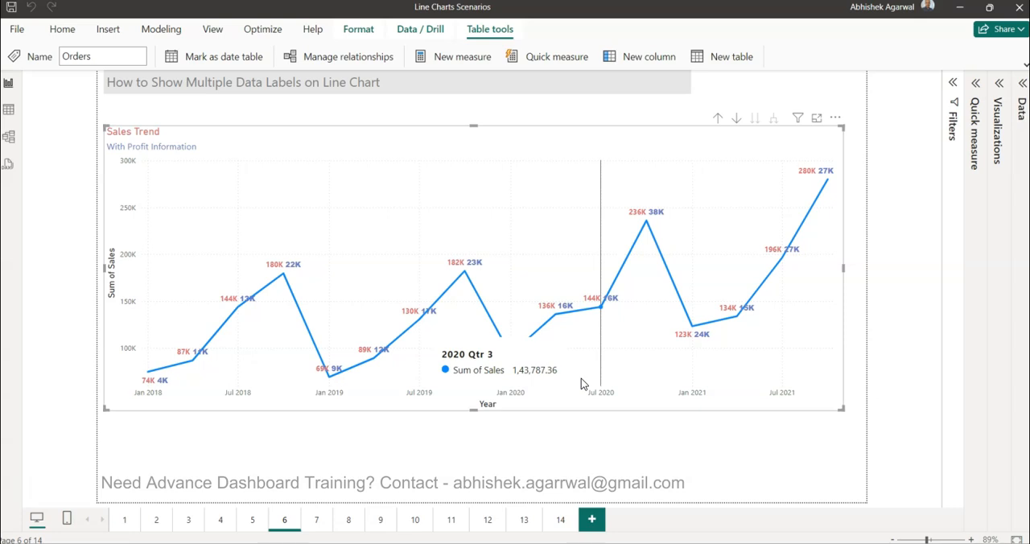
{"action": "left_click", "coordinate": [419, 363]}
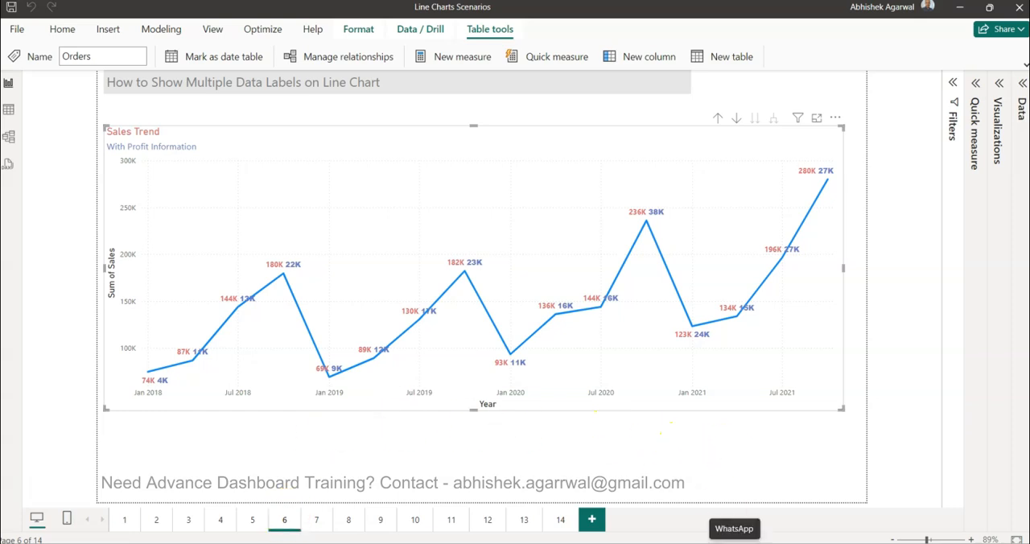
Step: Switch to Chrome and look through the Datasets Drive folder, the Datasets sheet and the Power BI Video Tutorials sheet
{"action": "mouse_move", "coordinate": [702, 543]}
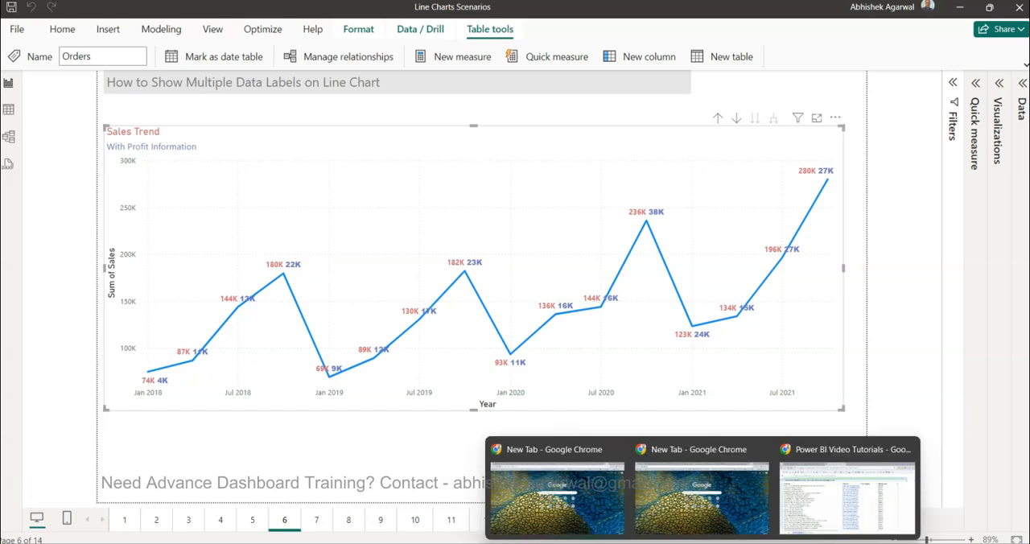
{"action": "left_click", "coordinate": [829, 492]}
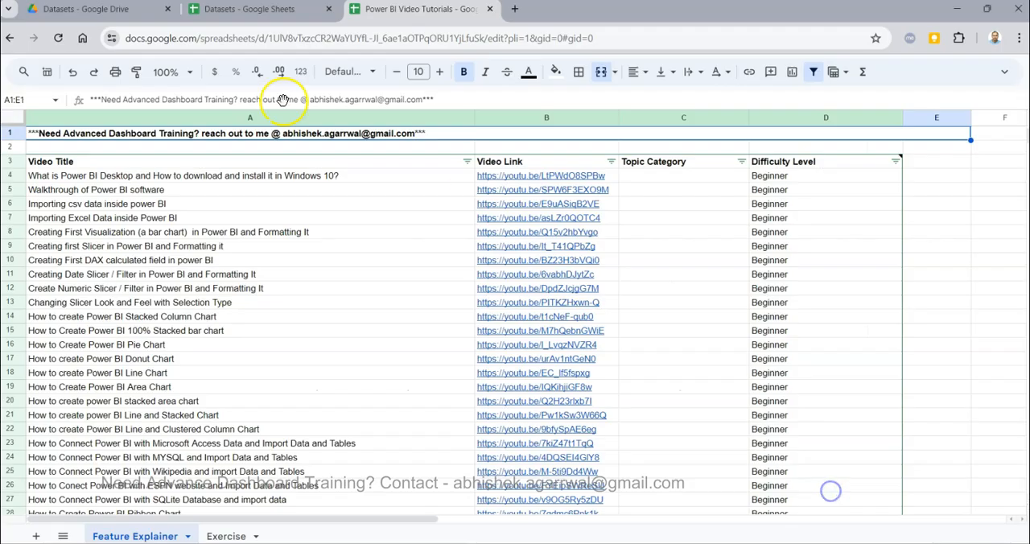
{"action": "left_click", "coordinate": [101, 10]}
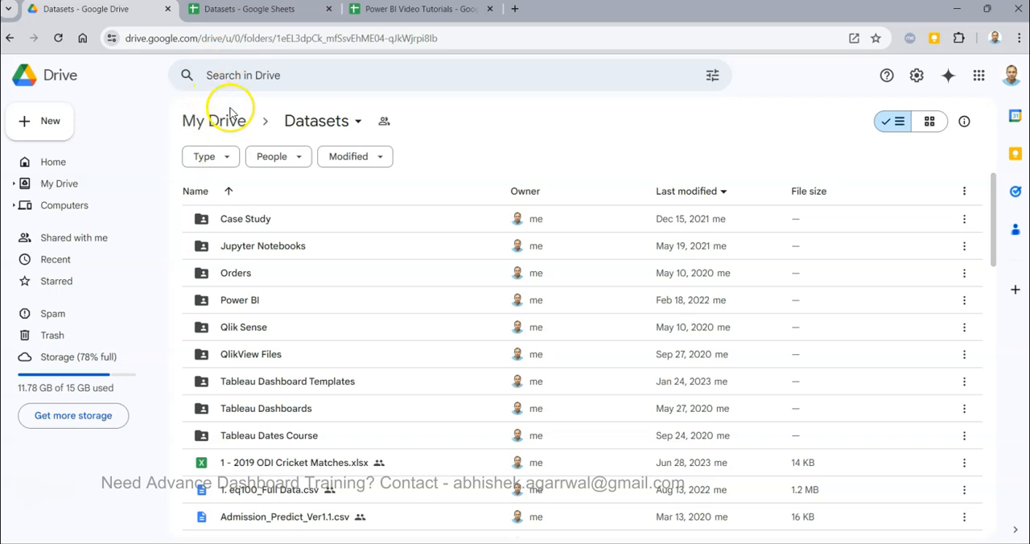
{"action": "scroll", "coordinate": [345, 302], "scroll_direction": "down", "scroll_amount": 6}
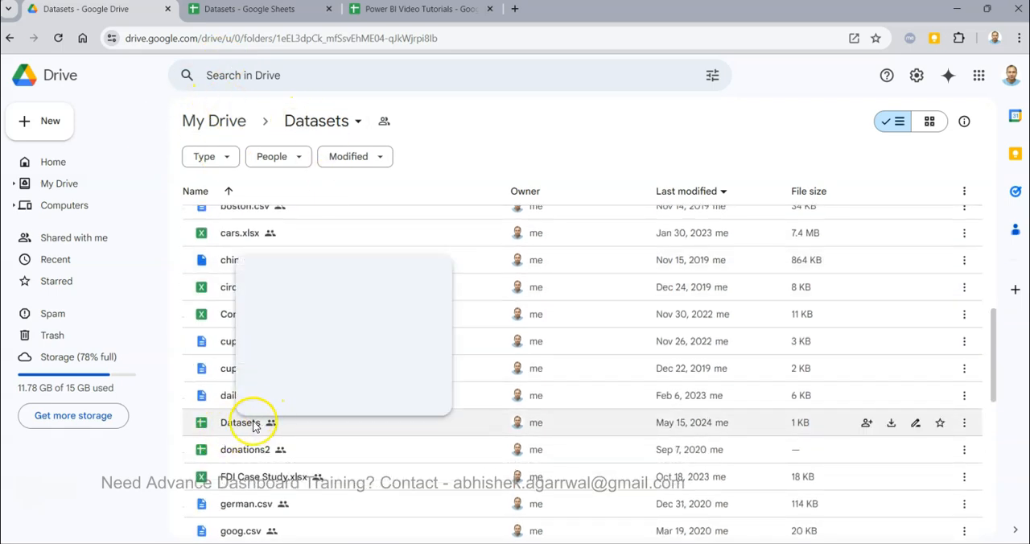
{"action": "left_click", "coordinate": [277, 9]}
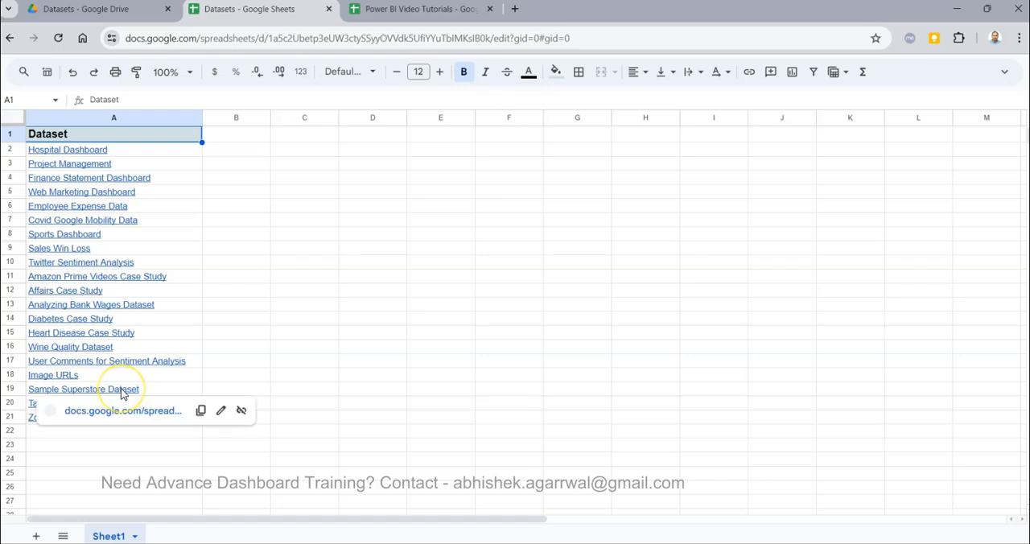
{"action": "left_click", "coordinate": [395, 15]}
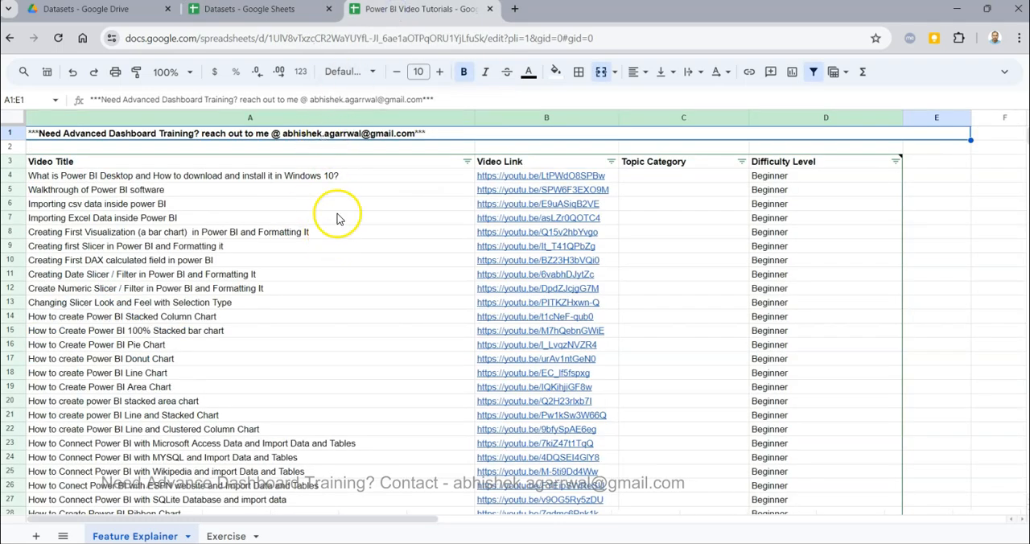
{"action": "left_click", "coordinate": [316, 176]}
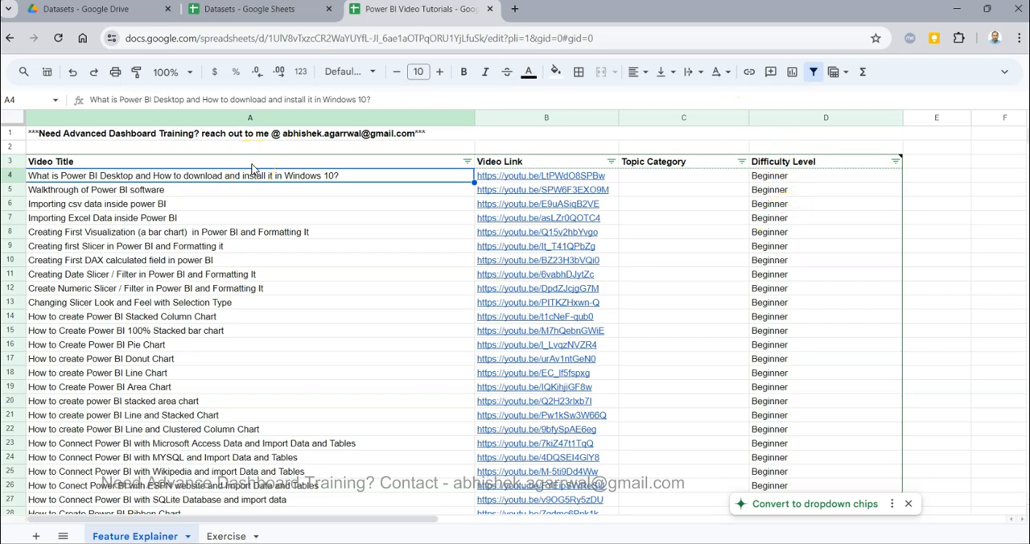
Step: Switch back to Power BI Desktop and bring up the untitled report
{"action": "mouse_move", "coordinate": [316, 543]}
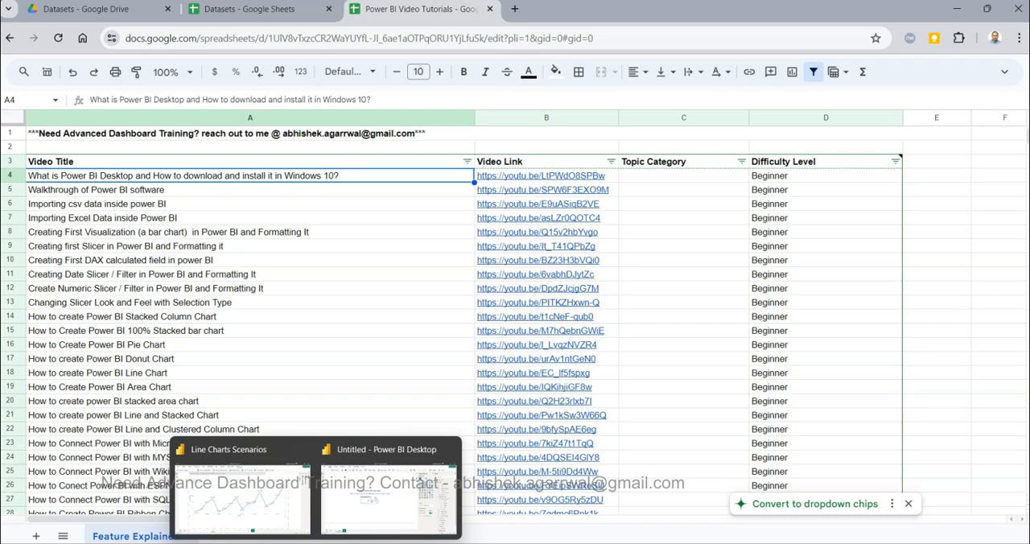
{"action": "left_click", "coordinate": [265, 501]}
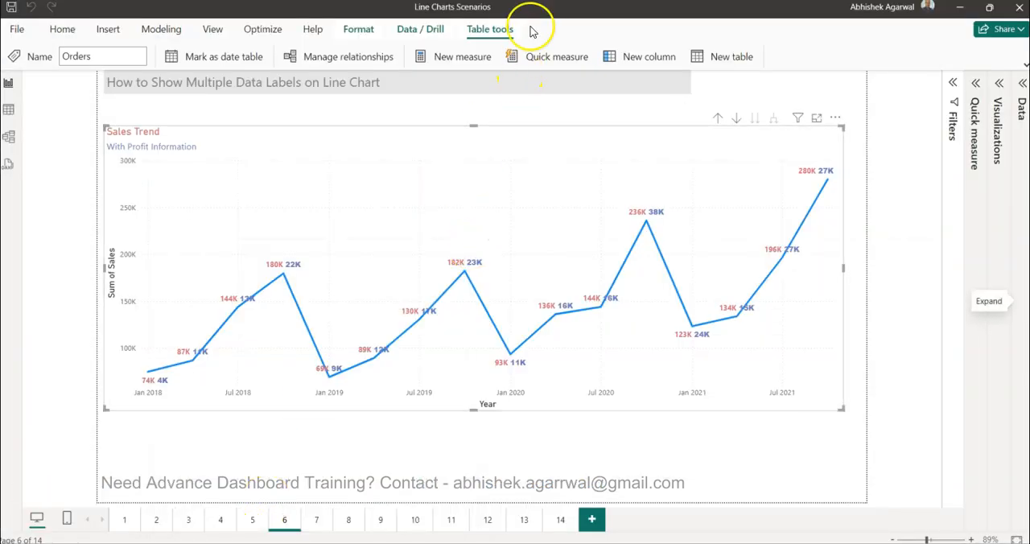
{"action": "left_click_drag", "start_coordinate": [529, 11], "coordinate": [1029, 41]}
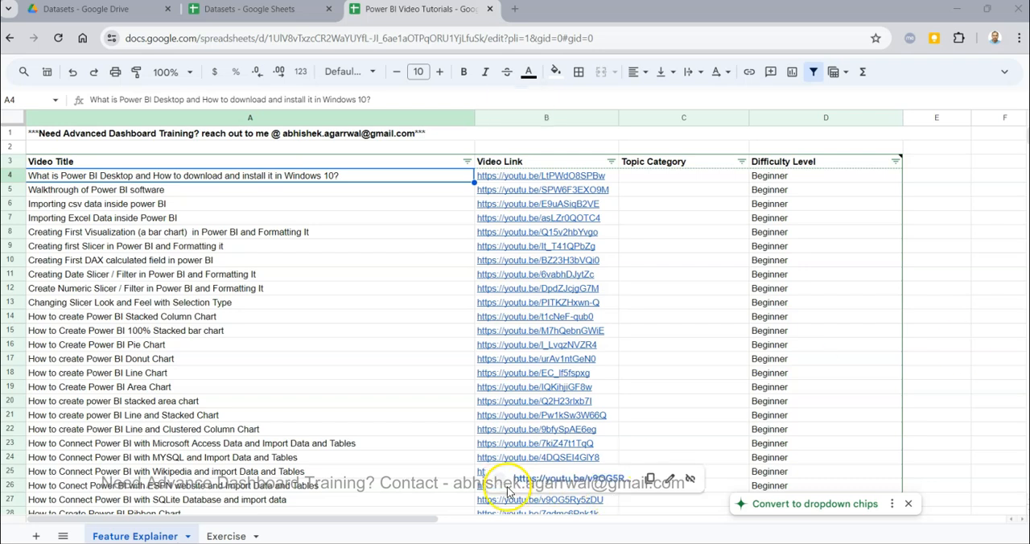
{"action": "mouse_move", "coordinate": [316, 543]}
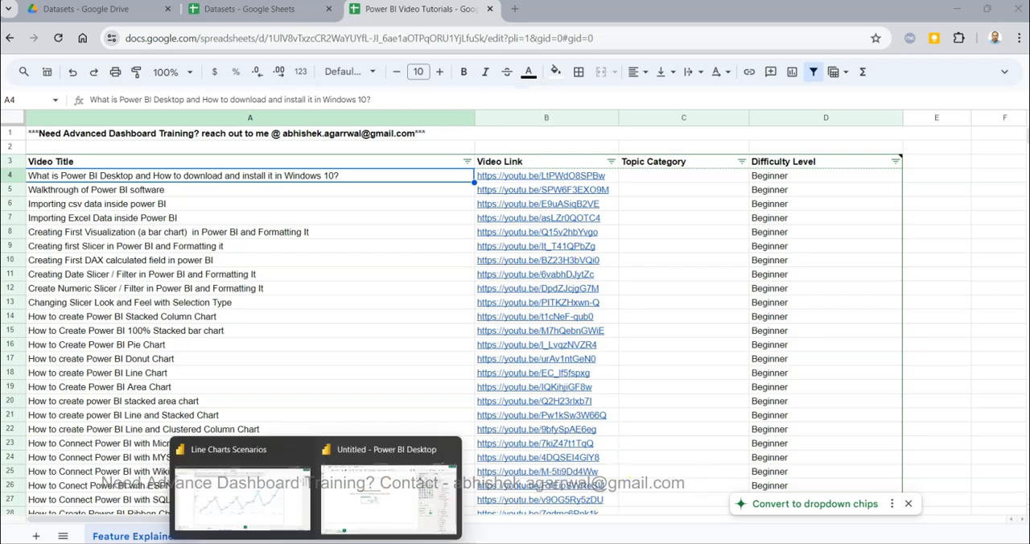
{"action": "left_click", "coordinate": [371, 510]}
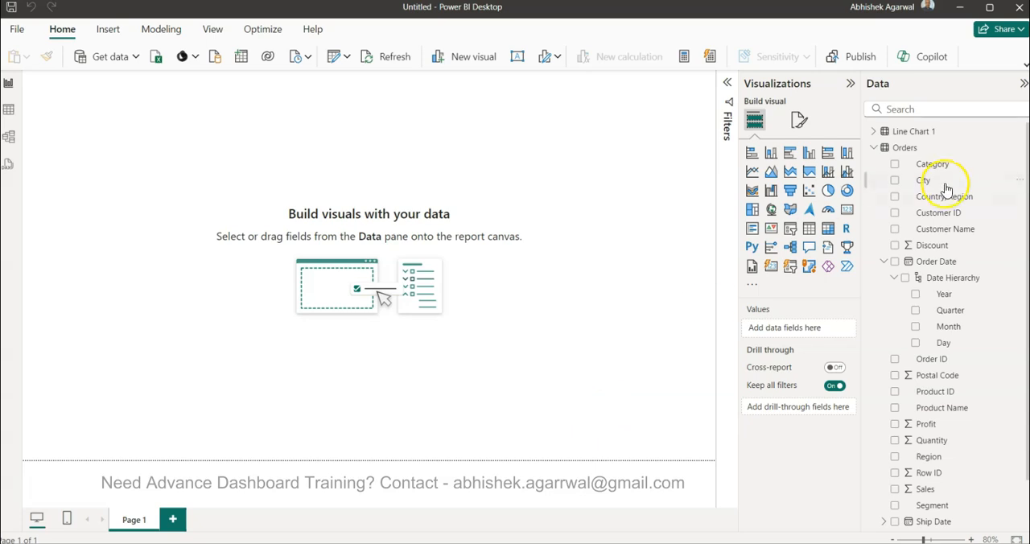
Step: Add a line chart of Sales from the Orders table by Order Date, keeping only Year and Quarter of the date hierarchy
{"action": "left_click", "coordinate": [916, 151]}
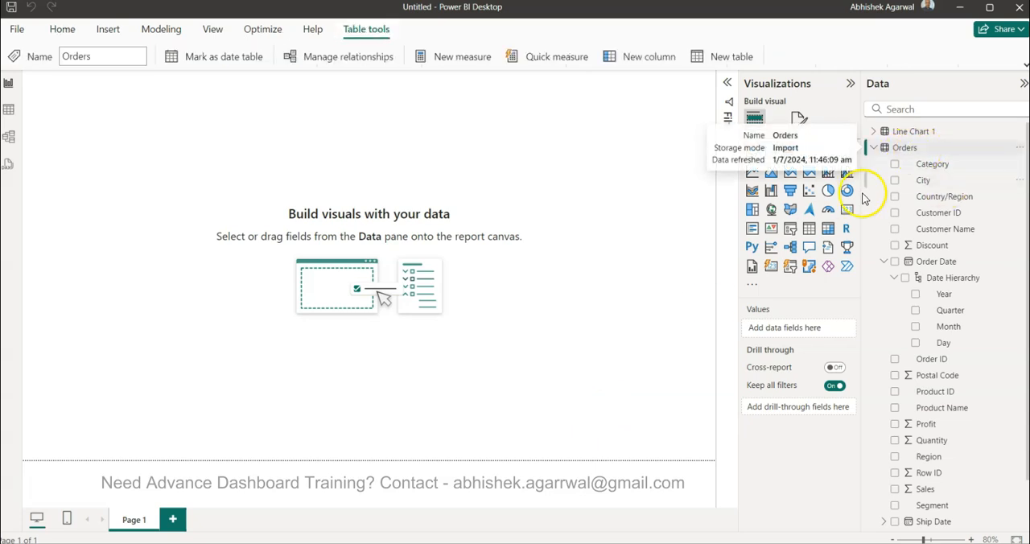
{"action": "left_click", "coordinate": [752, 174]}
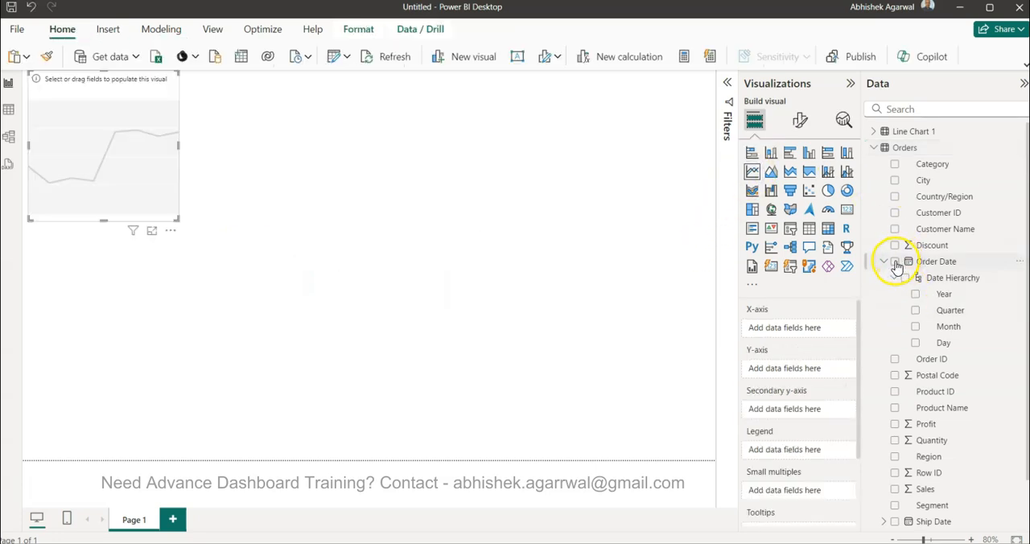
{"action": "left_click", "coordinate": [895, 263]}
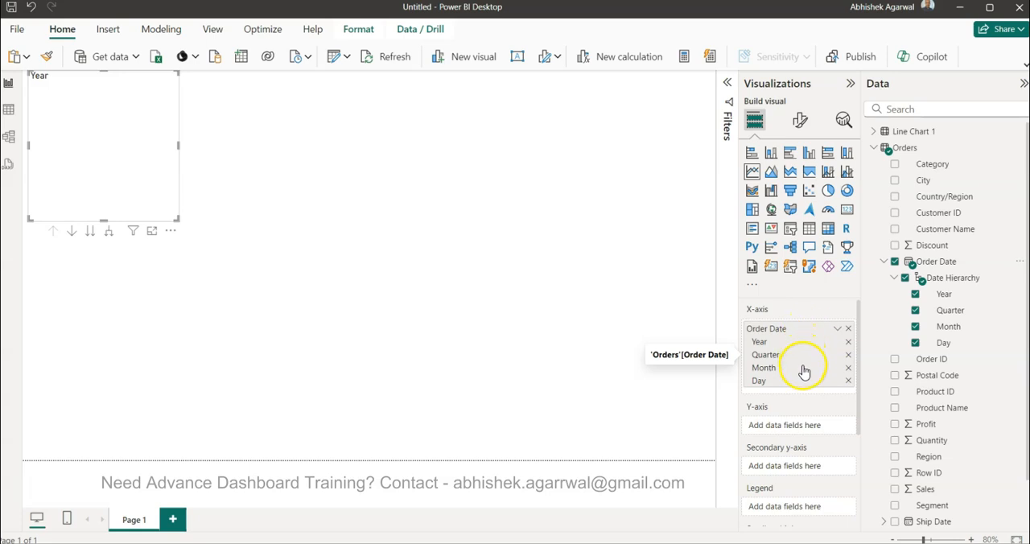
{"action": "left_click", "coordinate": [849, 381]}
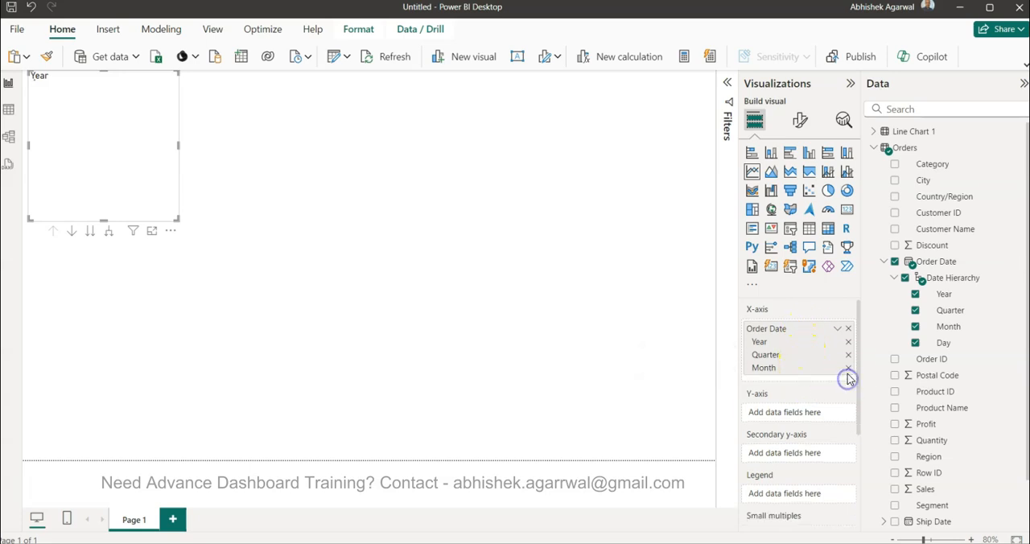
{"action": "left_click", "coordinate": [848, 368]}
{"action": "scroll", "coordinate": [893, 394], "scroll_direction": "down", "scroll_amount": 1}
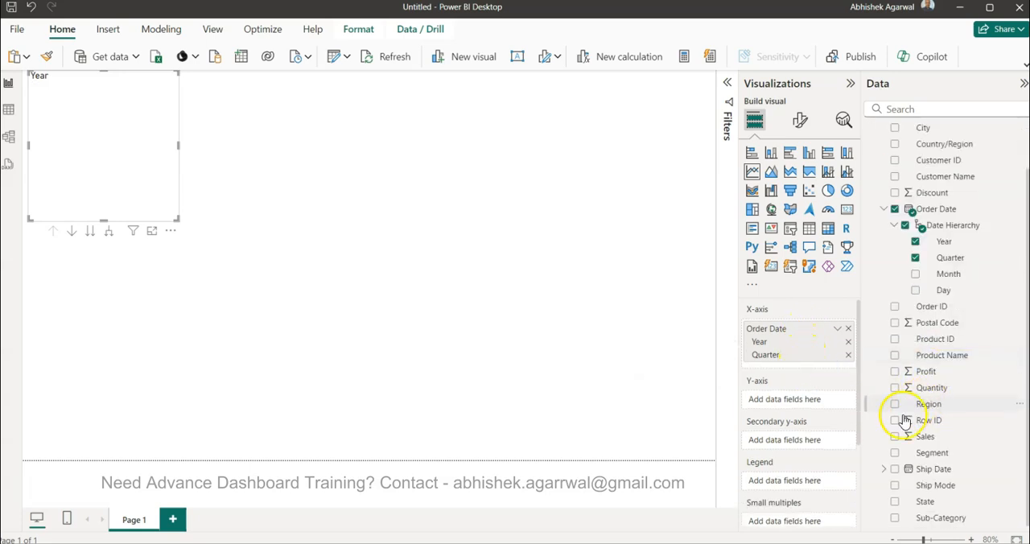
{"action": "left_click", "coordinate": [895, 437]}
Step: Widen the line chart, move it toward the middle of the page and expand its date axis to quarters
{"action": "left_click_drag", "start_coordinate": [178, 148], "coordinate": [596, 177]}
{"action": "left_click_drag", "start_coordinate": [387, 138], "coordinate": [421, 231]}
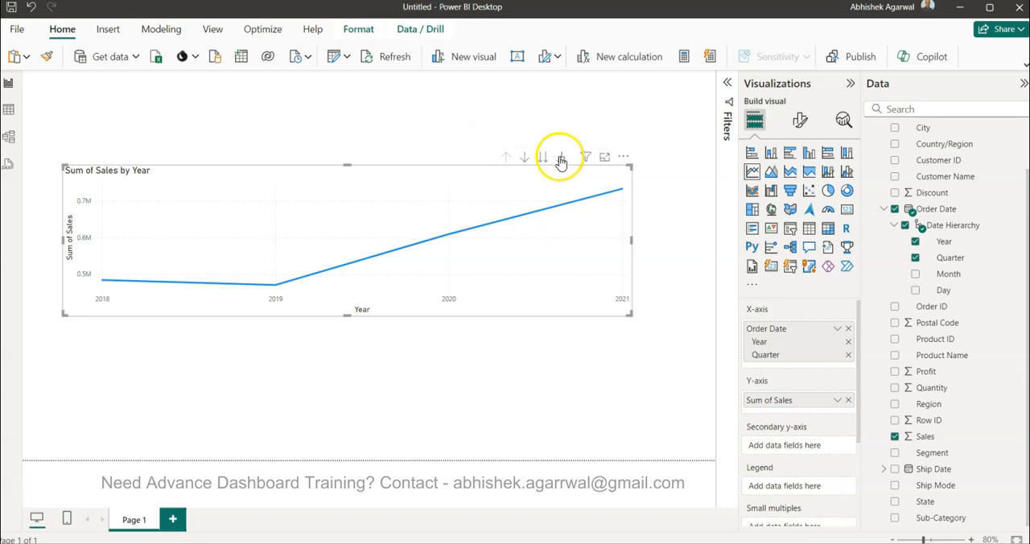
{"action": "left_click", "coordinate": [561, 158]}
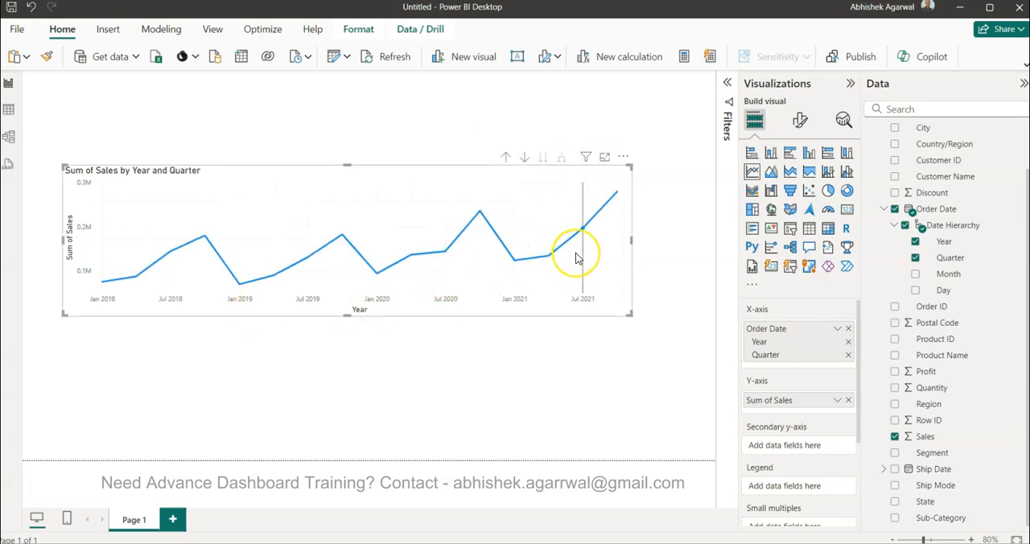
Step: Turn on the line chart's data labels and set their value color to orange #E66C37
{"action": "left_click", "coordinate": [799, 119]}
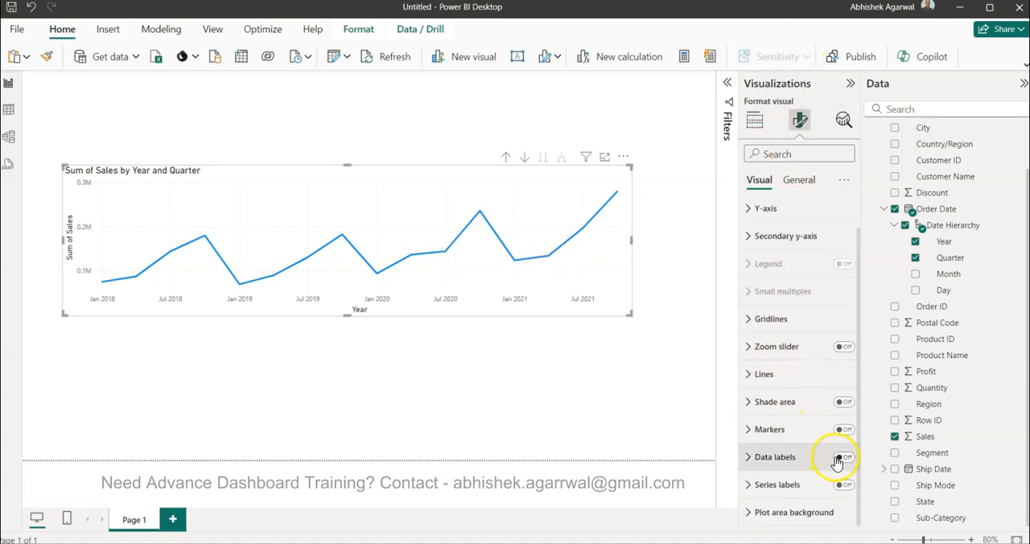
{"action": "left_click", "coordinate": [843, 458]}
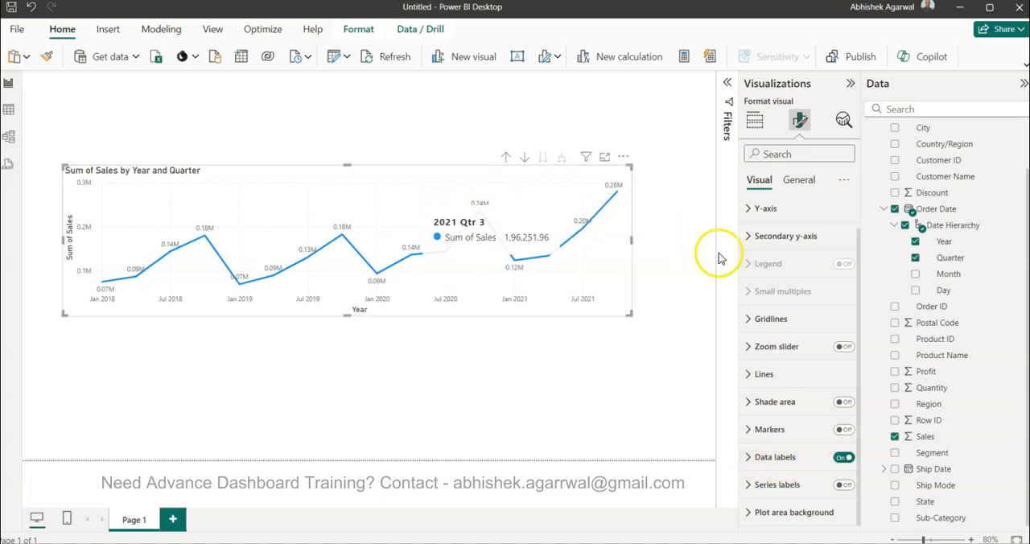
{"action": "left_click", "coordinate": [770, 459]}
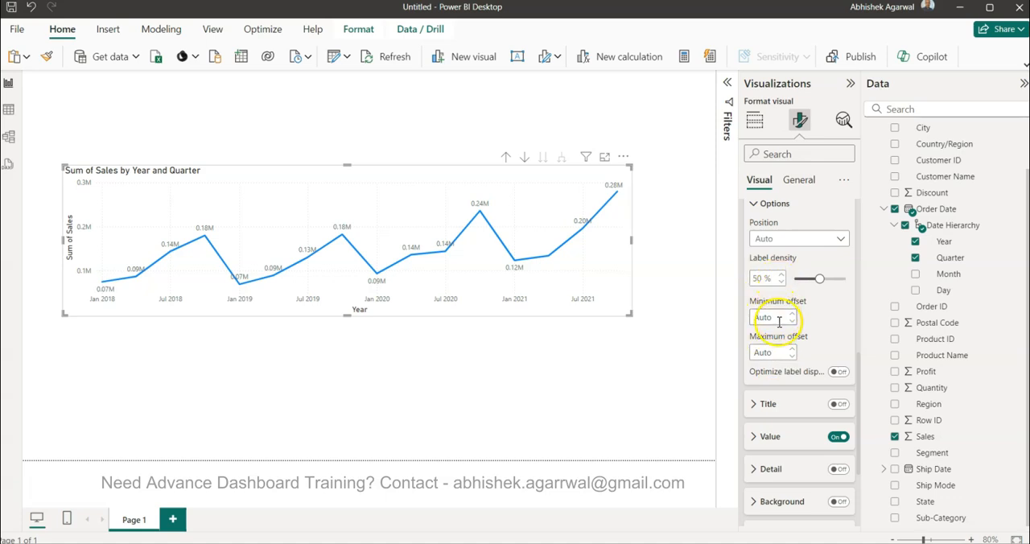
{"action": "left_click", "coordinate": [771, 435]}
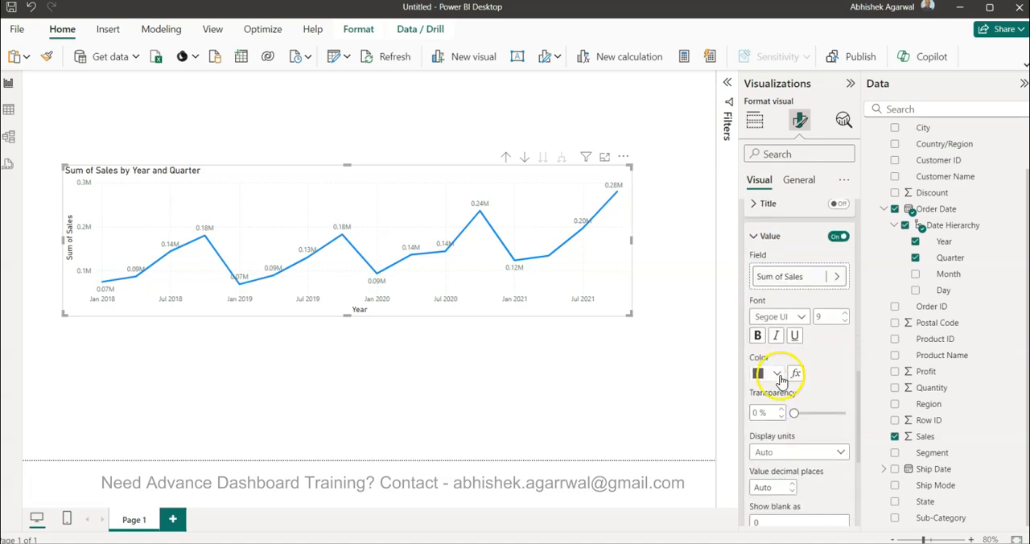
{"action": "left_click", "coordinate": [775, 375]}
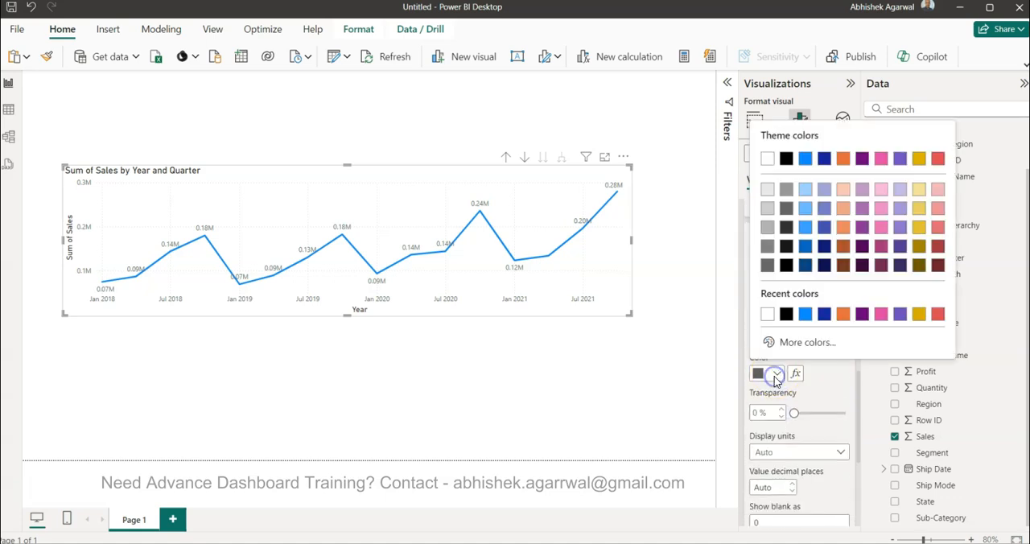
{"action": "left_click", "coordinate": [843, 314]}
Step: Make the data label values bold
{"action": "scroll", "coordinate": [797, 375], "scroll_direction": "up", "scroll_amount": 5}
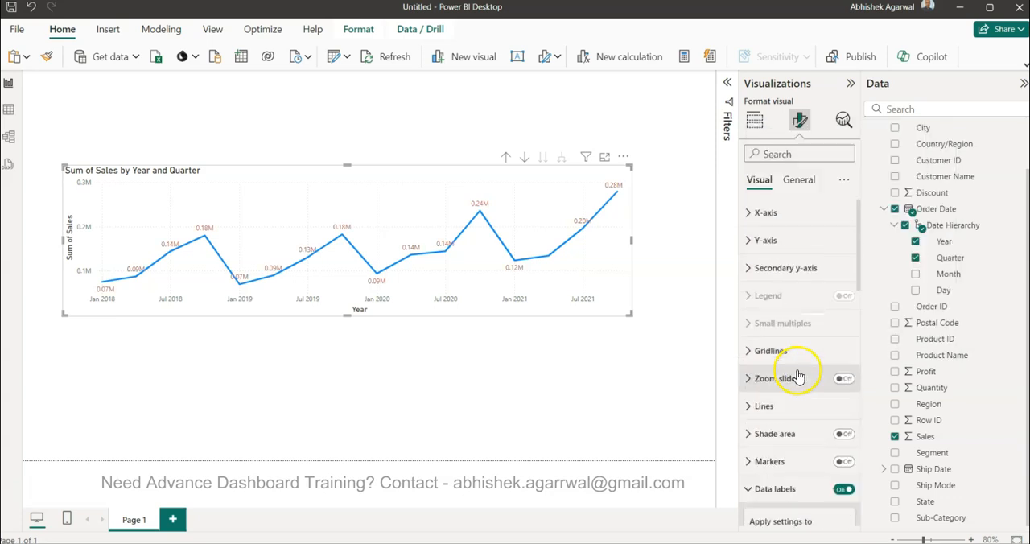
{"action": "left_click", "coordinate": [797, 180]}
{"action": "left_click", "coordinate": [758, 180]}
{"action": "scroll", "coordinate": [789, 338], "scroll_direction": "down", "scroll_amount": 10}
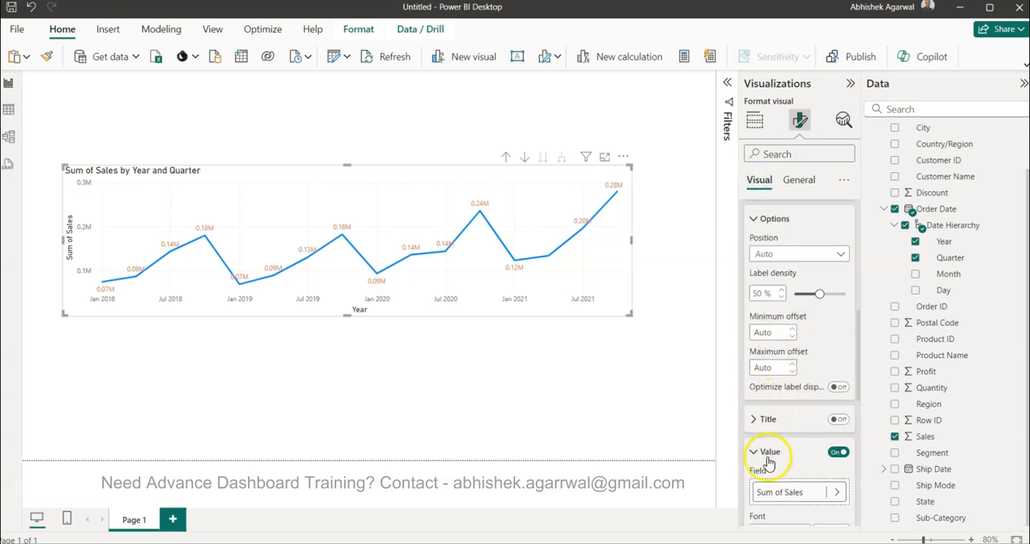
{"action": "scroll", "coordinate": [769, 461], "scroll_direction": "down", "scroll_amount": 3}
{"action": "left_click", "coordinate": [759, 443]}
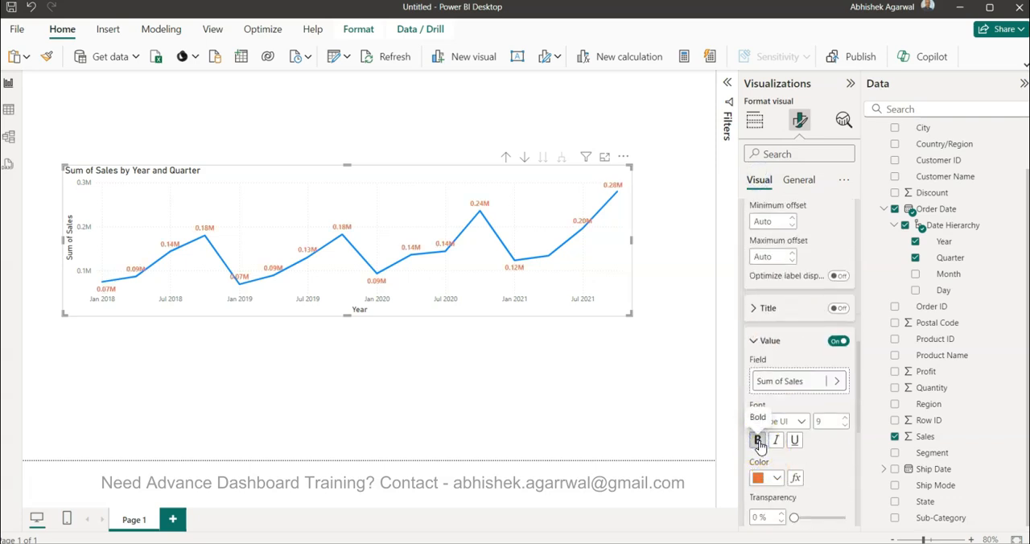
Step: Change the line chart's title text to "Sales Trend"
{"action": "scroll", "coordinate": [761, 439], "scroll_direction": "up", "scroll_amount": 10}
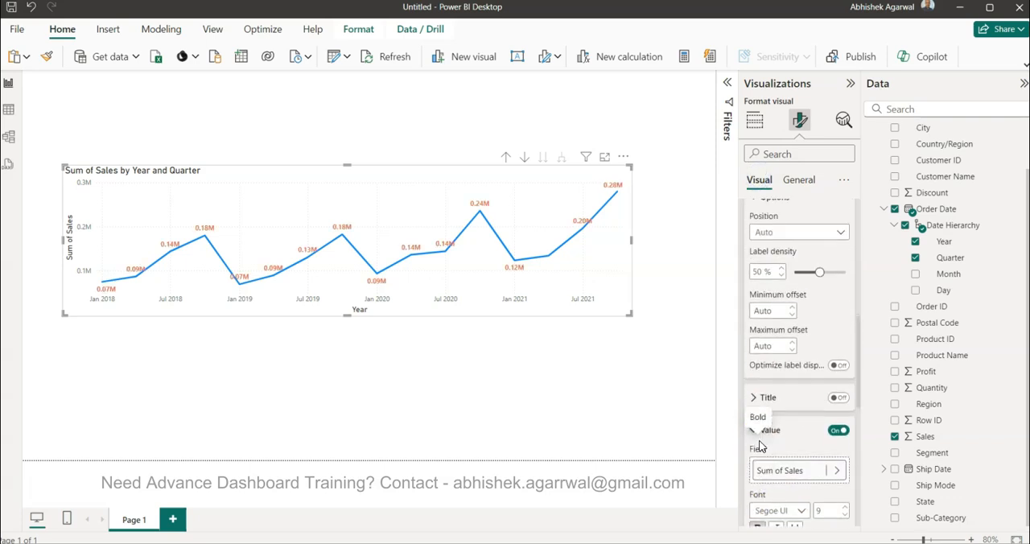
{"action": "left_click", "coordinate": [813, 186]}
{"action": "left_click", "coordinate": [790, 239]}
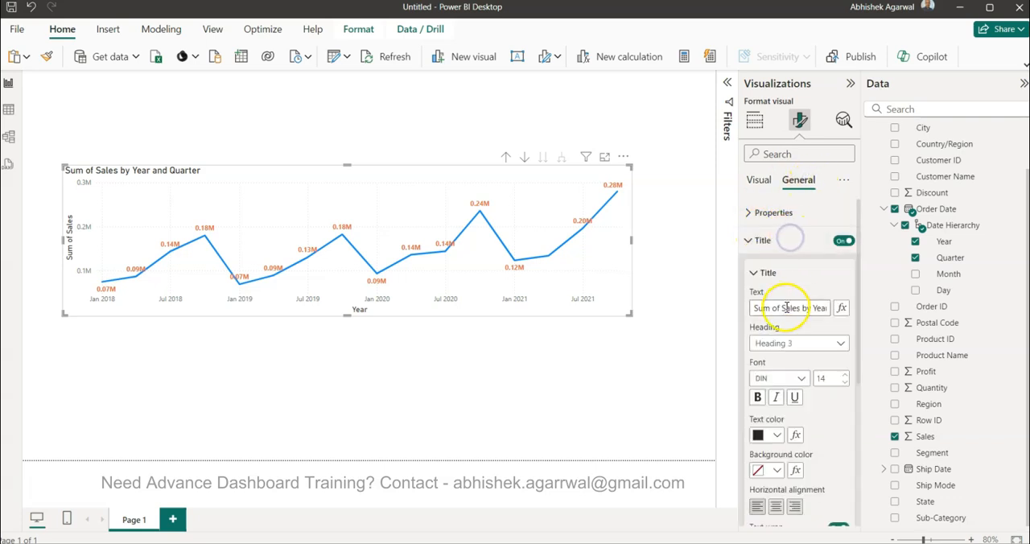
{"action": "triple_click", "coordinate": [786, 308]}
{"action": "type", "text": "Sales"}
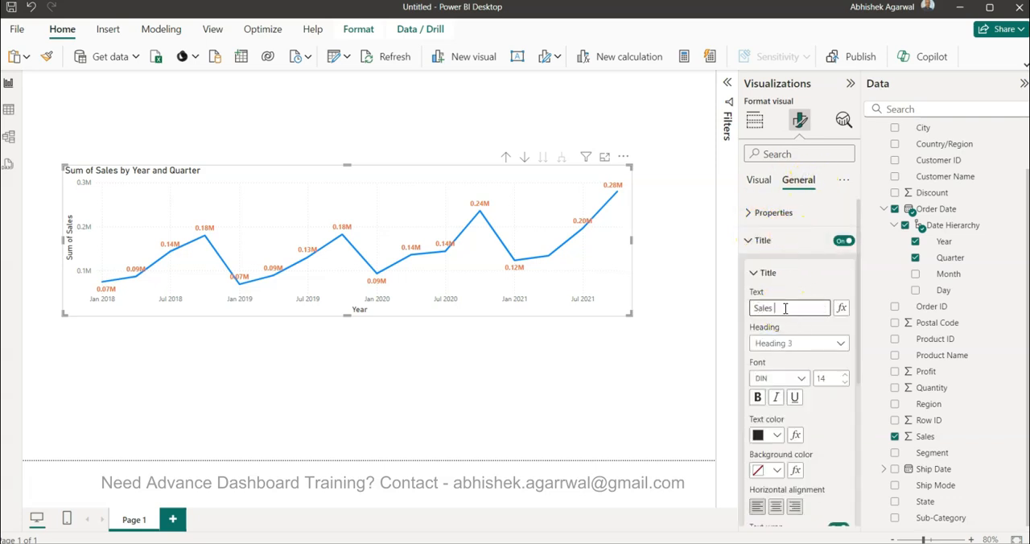
{"action": "type", "text": " Trend"}
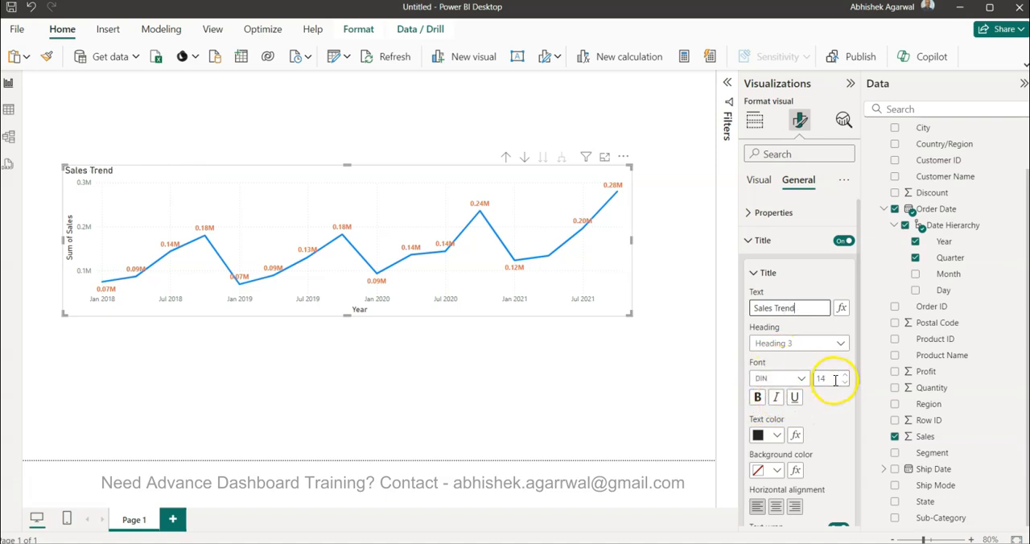
Step: Format the chart title with orange text, the Heading 2 style and font size 16
{"action": "left_click", "coordinate": [777, 434]}
{"action": "left_click", "coordinate": [768, 376]}
{"action": "left_click", "coordinate": [837, 378]}
{"action": "left_click", "coordinate": [841, 342]}
{"action": "left_click", "coordinate": [821, 377]}
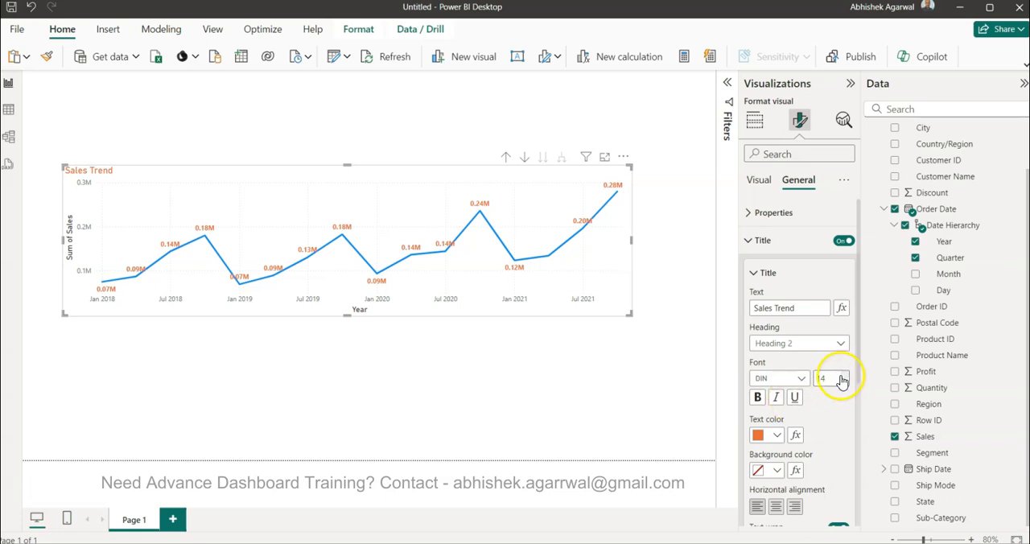
{"action": "left_click", "coordinate": [842, 377]}
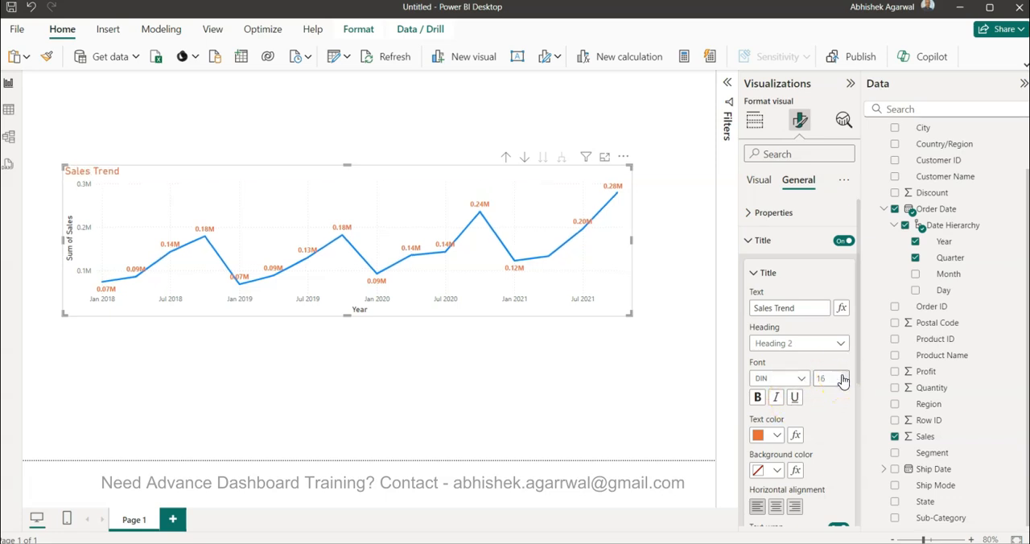
Step: Enable the detail for the line chart's data labels and use the Profit field as its data
{"action": "left_click", "coordinate": [756, 181]}
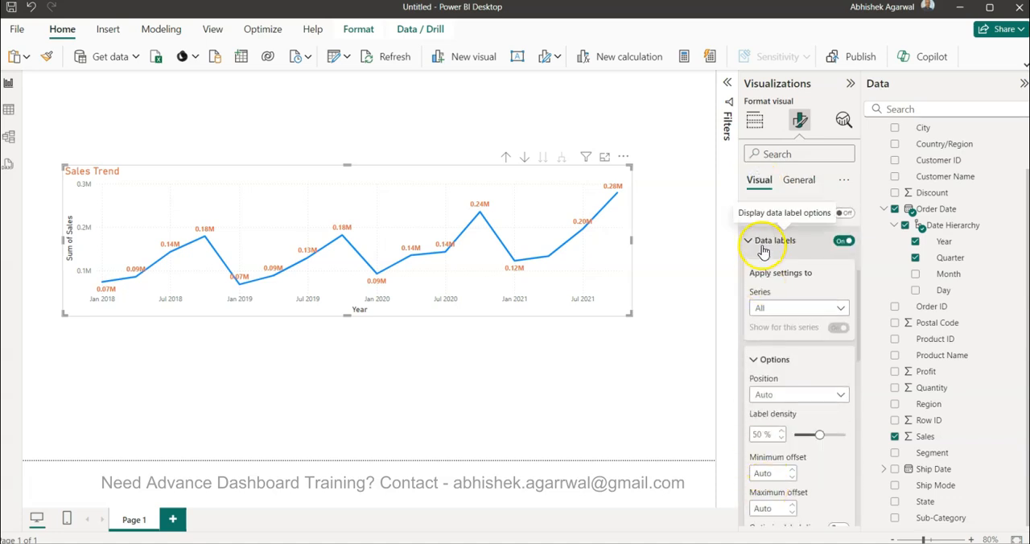
{"action": "left_click", "coordinate": [761, 244]}
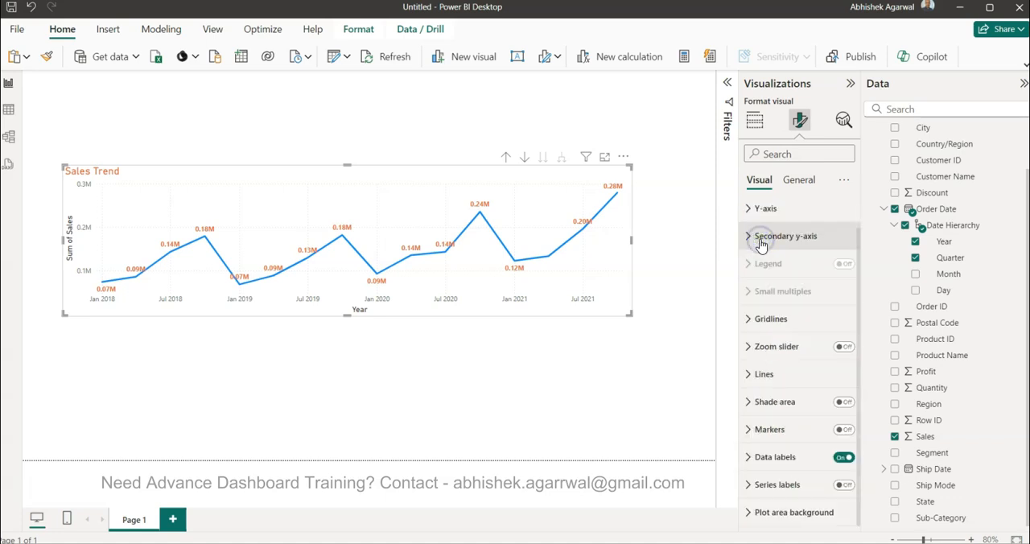
{"action": "left_click", "coordinate": [749, 458]}
{"action": "scroll", "coordinate": [752, 461], "scroll_direction": "down", "scroll_amount": 5}
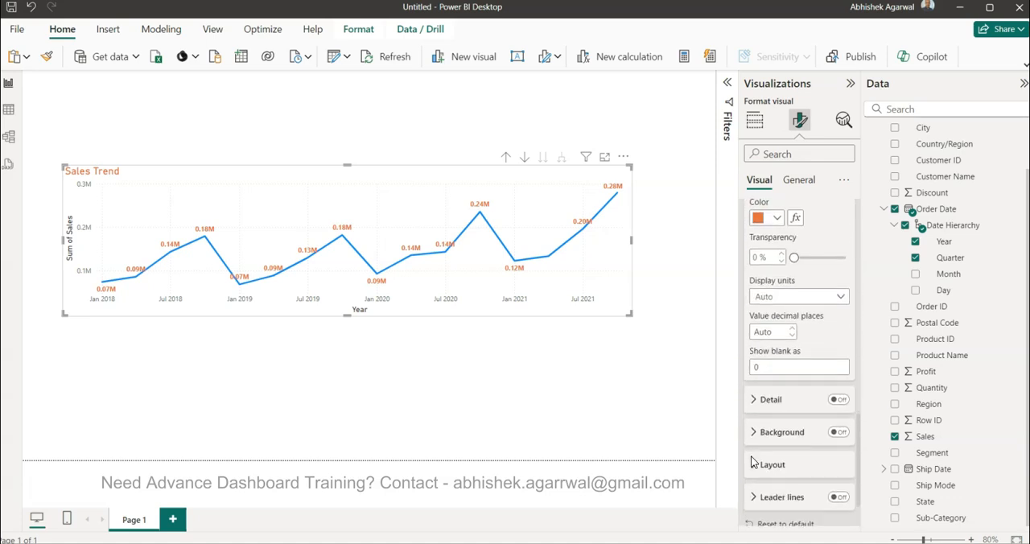
{"action": "left_click", "coordinate": [755, 401]}
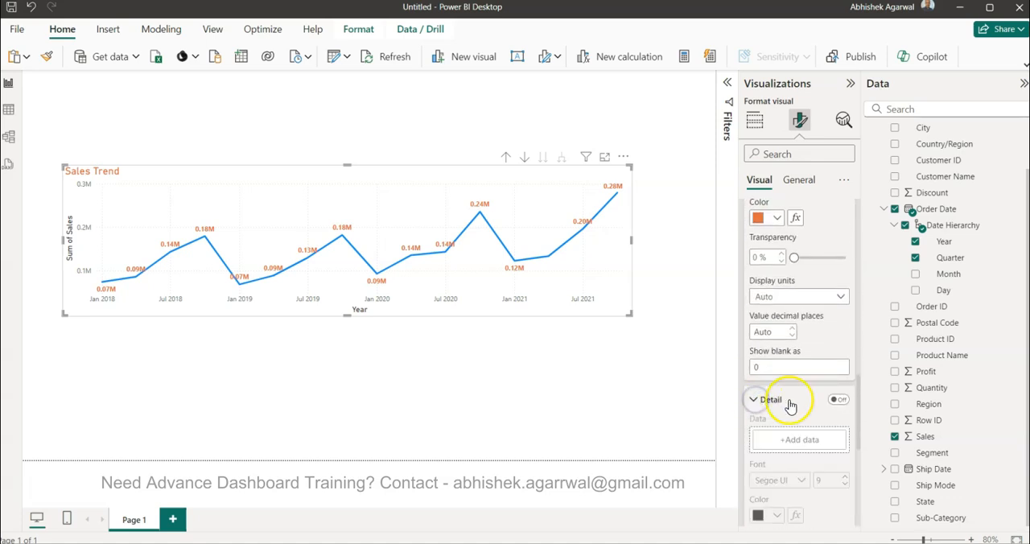
{"action": "left_click", "coordinate": [838, 401]}
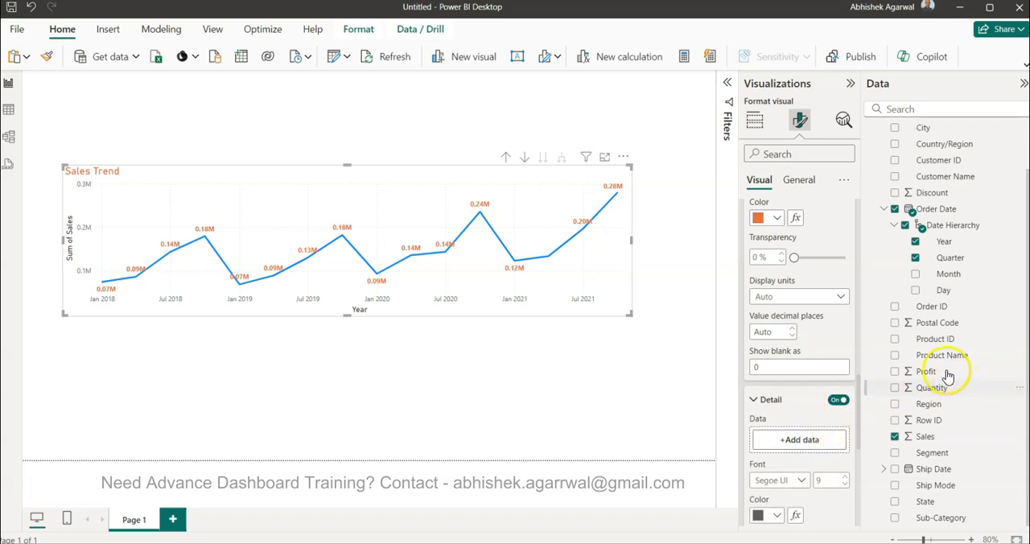
{"action": "left_click_drag", "start_coordinate": [929, 374], "coordinate": [797, 442]}
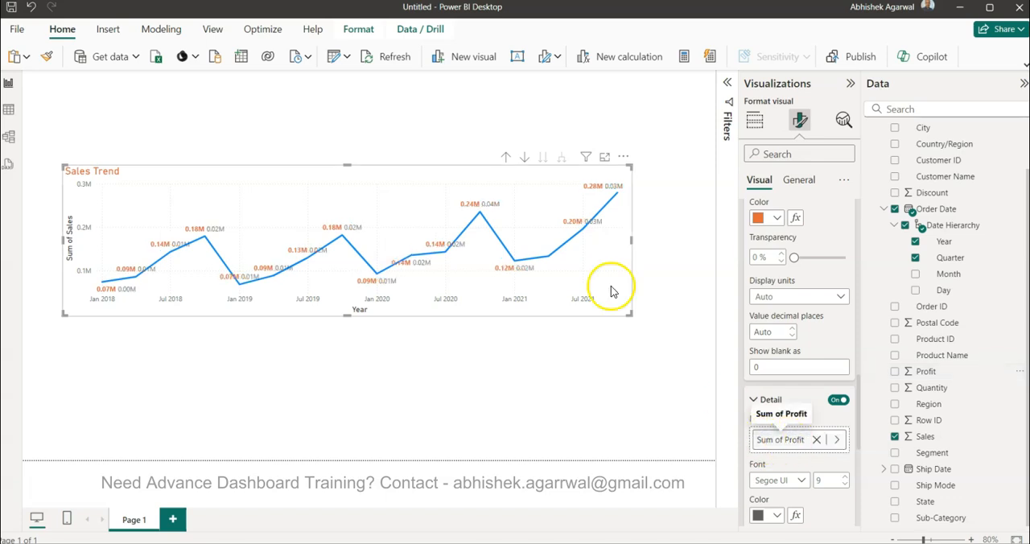
Step: Show the profit detail labels in Thousands with 0 decimal places
{"action": "scroll", "coordinate": [855, 457], "scroll_direction": "down", "scroll_amount": 5}
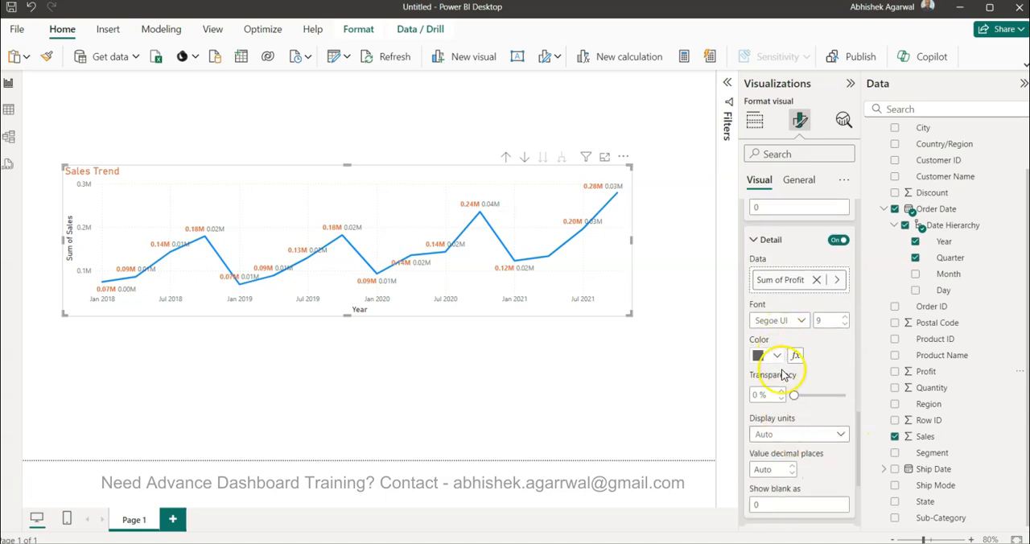
{"action": "left_click", "coordinate": [787, 435]}
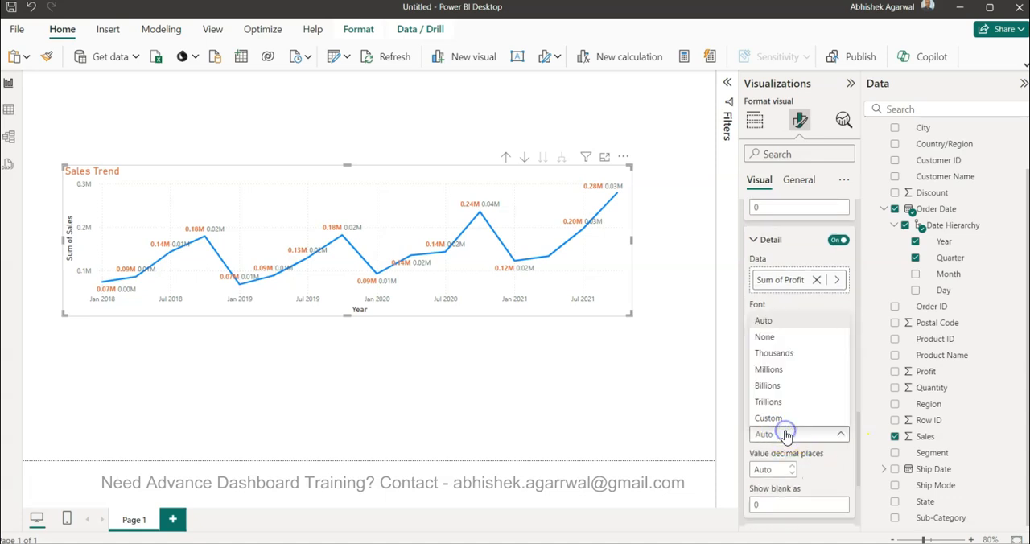
{"action": "left_click", "coordinate": [784, 354]}
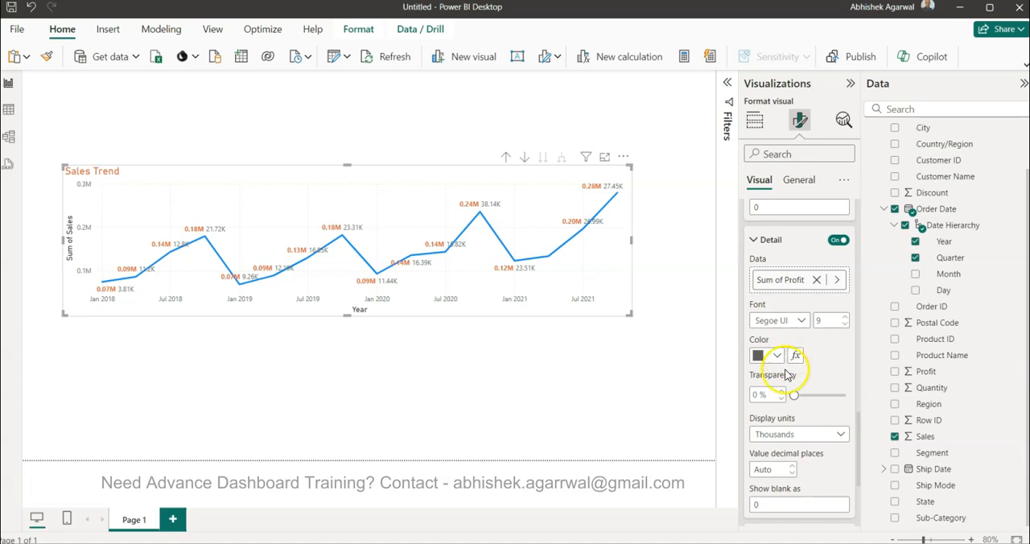
{"action": "left_click", "coordinate": [777, 473]}
{"action": "type", "text": "0"}
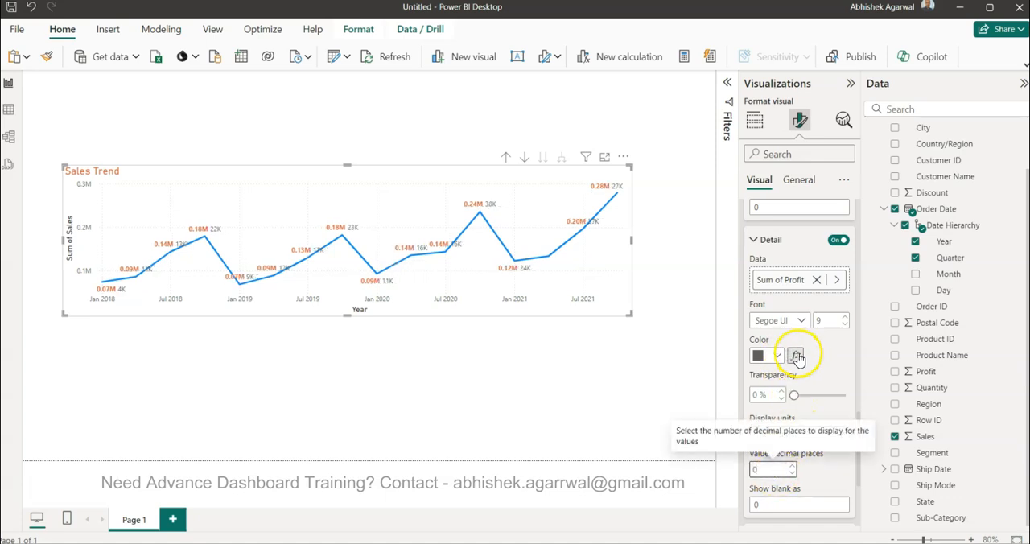
Step: Set the sales value labels' display units to Thousands with 0 decimal places
{"action": "scroll", "coordinate": [794, 356], "scroll_direction": "up", "scroll_amount": 4}
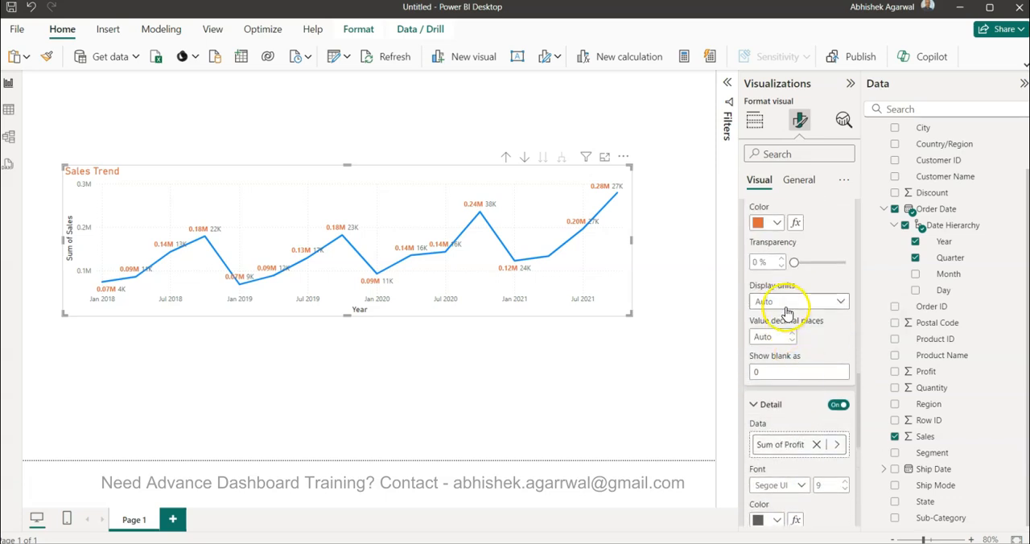
{"action": "left_click", "coordinate": [789, 310]}
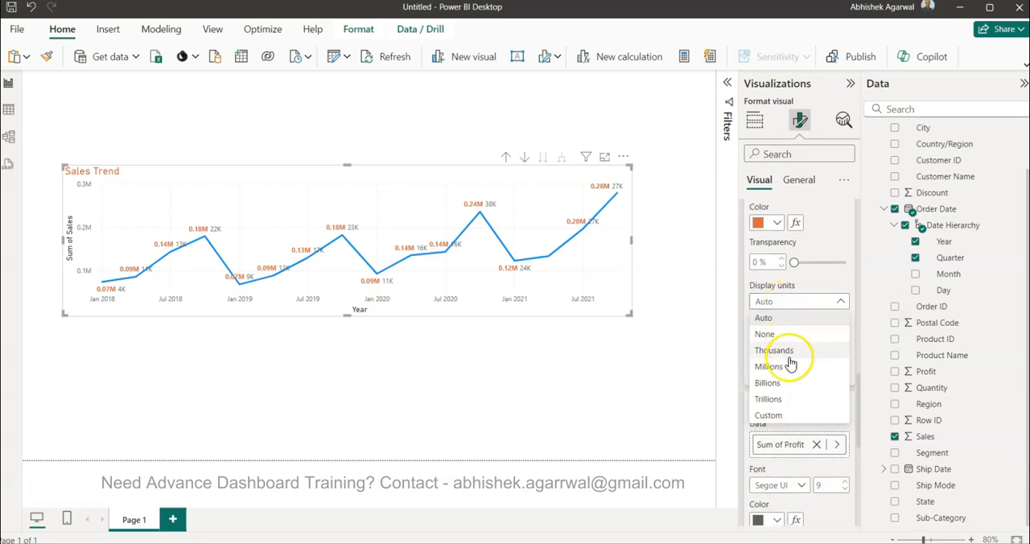
{"action": "left_click", "coordinate": [790, 350]}
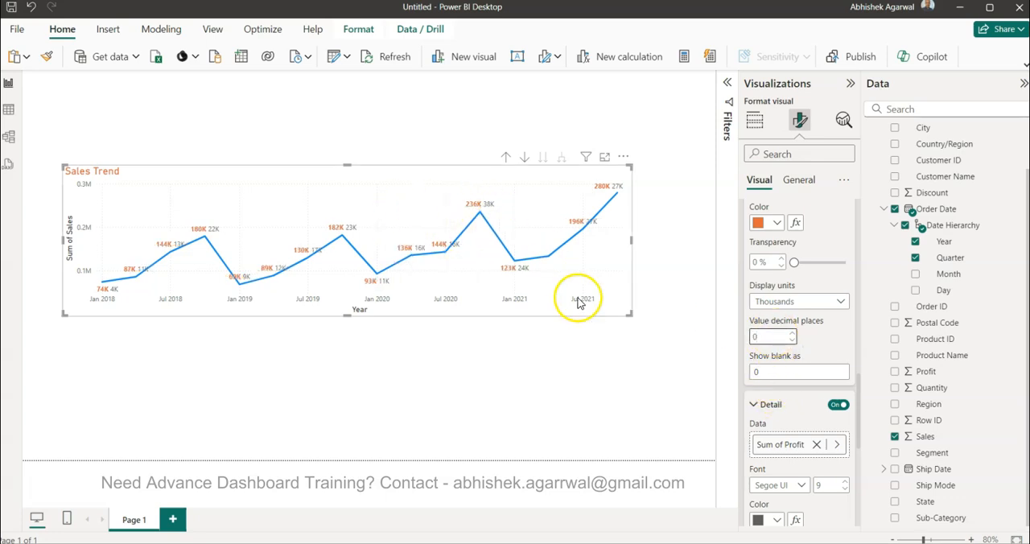
Step: Color the profit detail labels dark blue
{"action": "scroll", "coordinate": [785, 352], "scroll_direction": "up", "scroll_amount": 1}
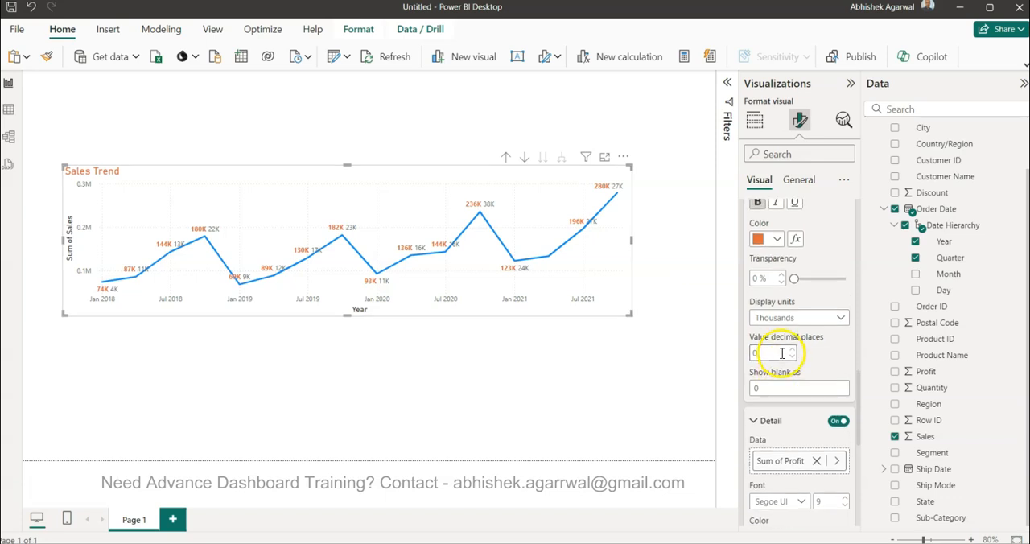
{"action": "scroll", "coordinate": [782, 354], "scroll_direction": "up", "scroll_amount": 2}
{"action": "scroll", "coordinate": [782, 355], "scroll_direction": "down", "scroll_amount": 5}
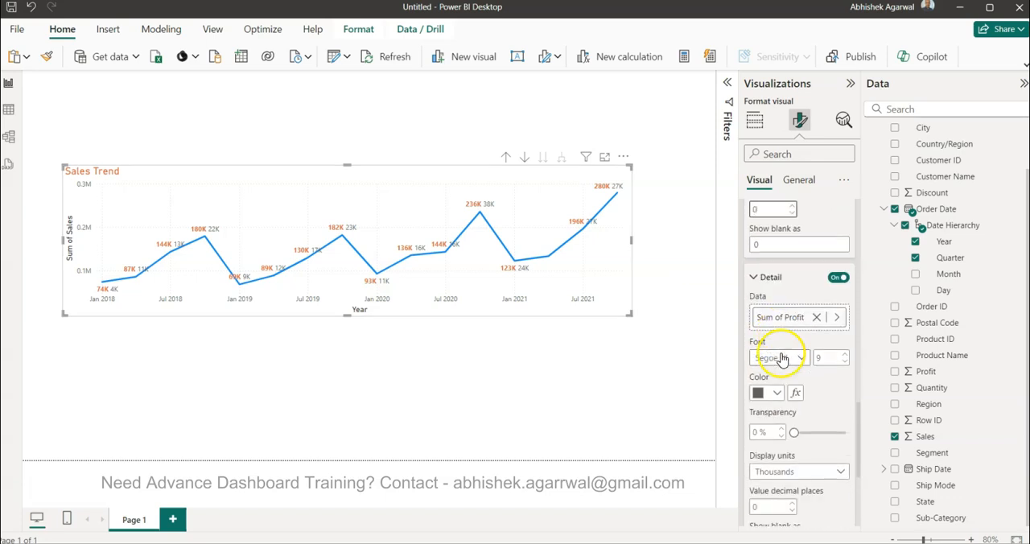
{"action": "scroll", "coordinate": [782, 355], "scroll_direction": "up", "scroll_amount": 3}
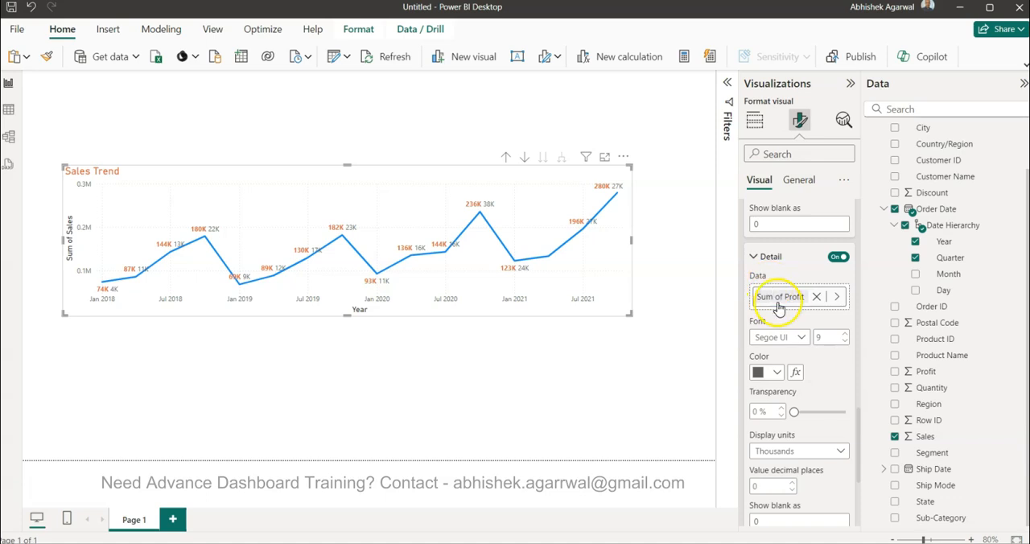
{"action": "left_click", "coordinate": [777, 375]}
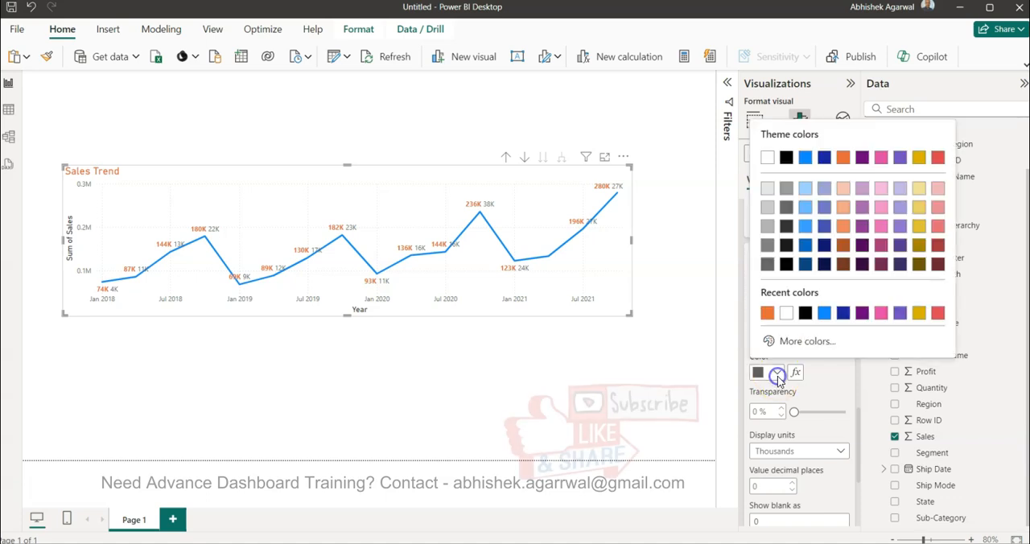
{"action": "left_click", "coordinate": [805, 245]}
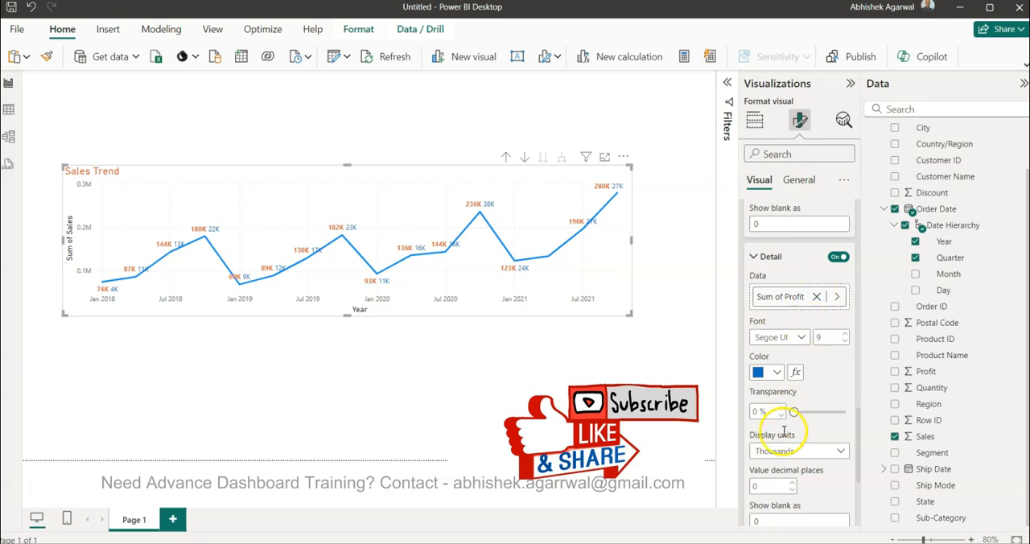
Step: Set the profit detail labels' font to Segoe UI Bold at size 9
{"action": "scroll", "coordinate": [768, 462], "scroll_direction": "down", "scroll_amount": 3}
{"action": "scroll", "coordinate": [781, 335], "scroll_direction": "up", "scroll_amount": 1}
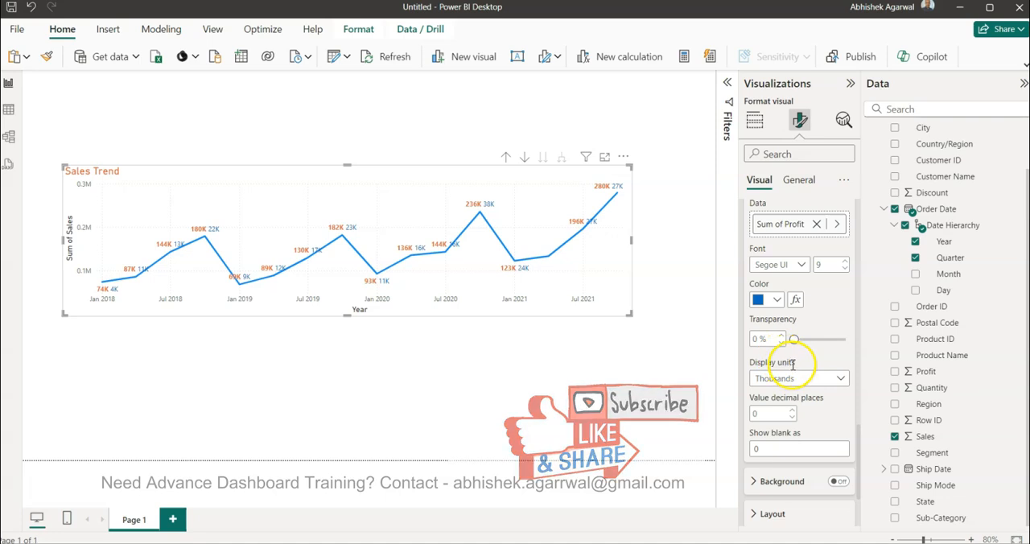
{"action": "scroll", "coordinate": [785, 363], "scroll_direction": "up", "scroll_amount": 1}
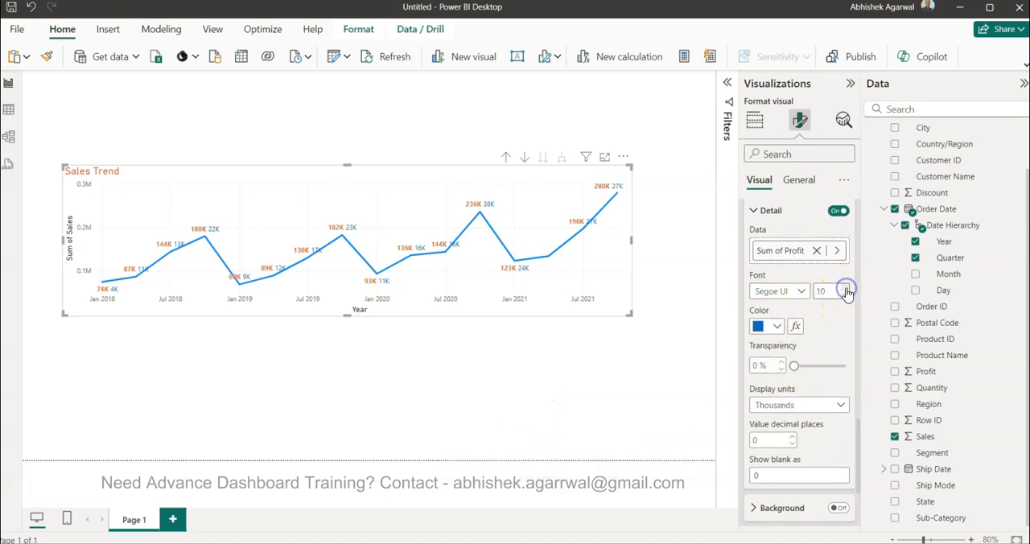
{"action": "left_click", "coordinate": [805, 292]}
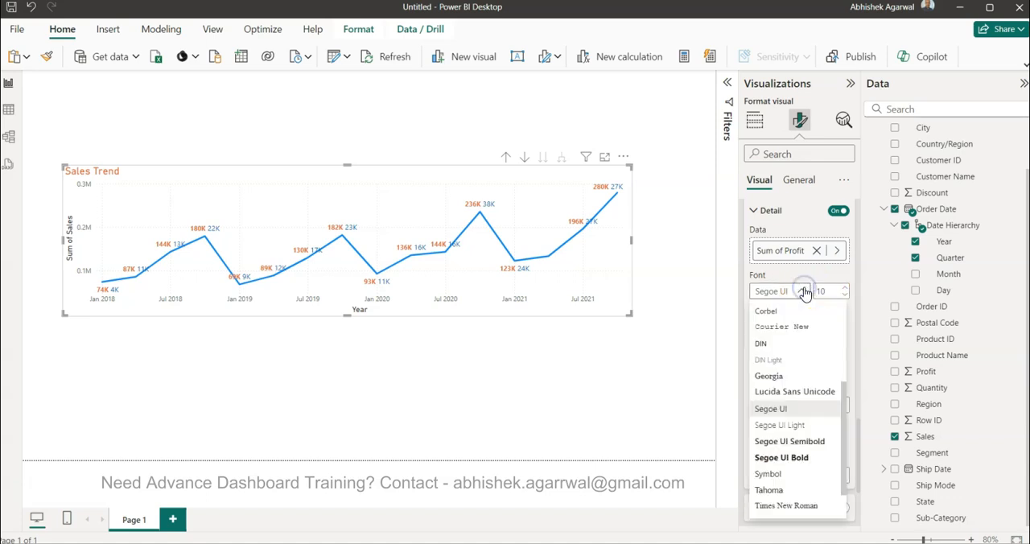
{"action": "left_click", "coordinate": [805, 293]}
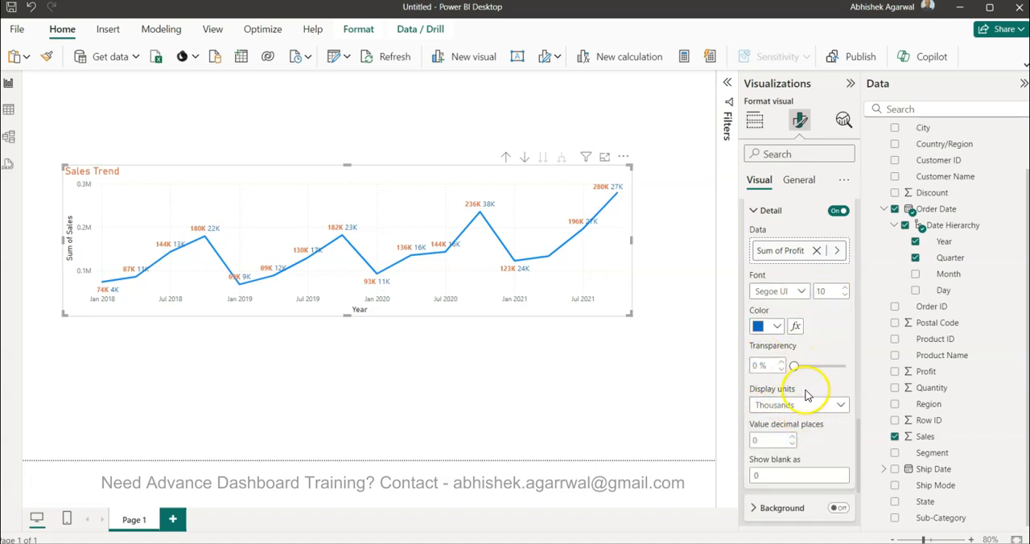
{"action": "left_click", "coordinate": [801, 292]}
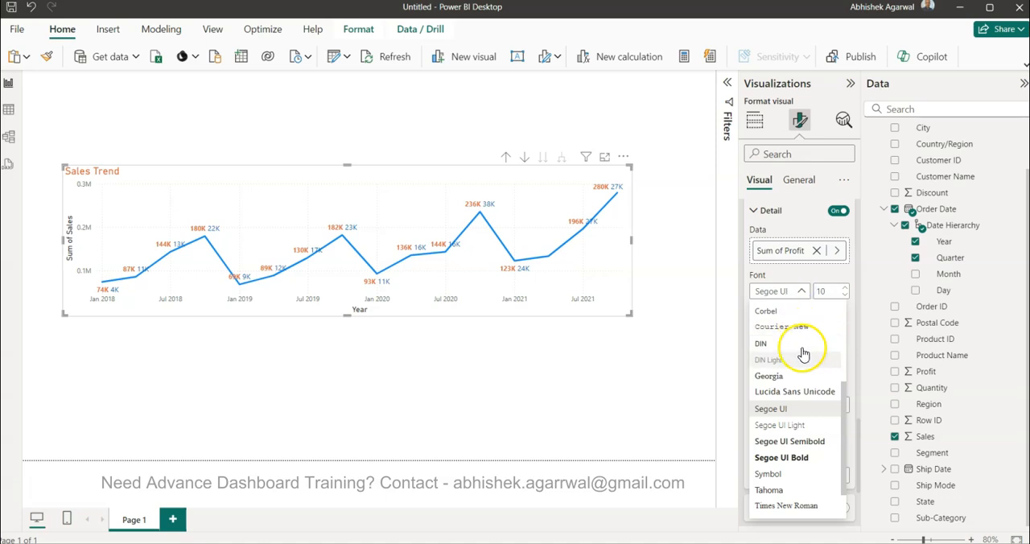
{"action": "left_click", "coordinate": [801, 457]}
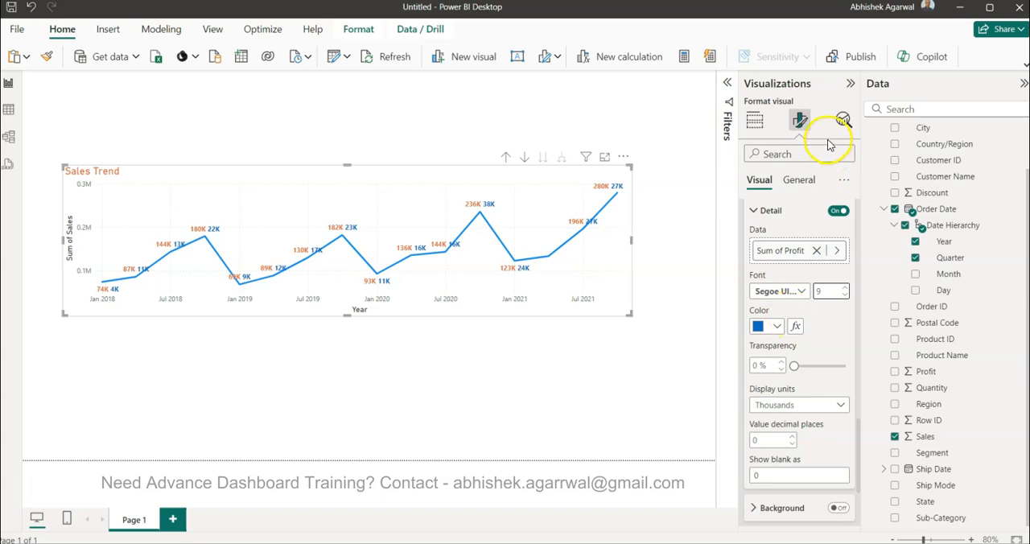
Step: Turn on the chart's subtitle and set its text to "With Profit Trend"
{"action": "left_click", "coordinate": [789, 187]}
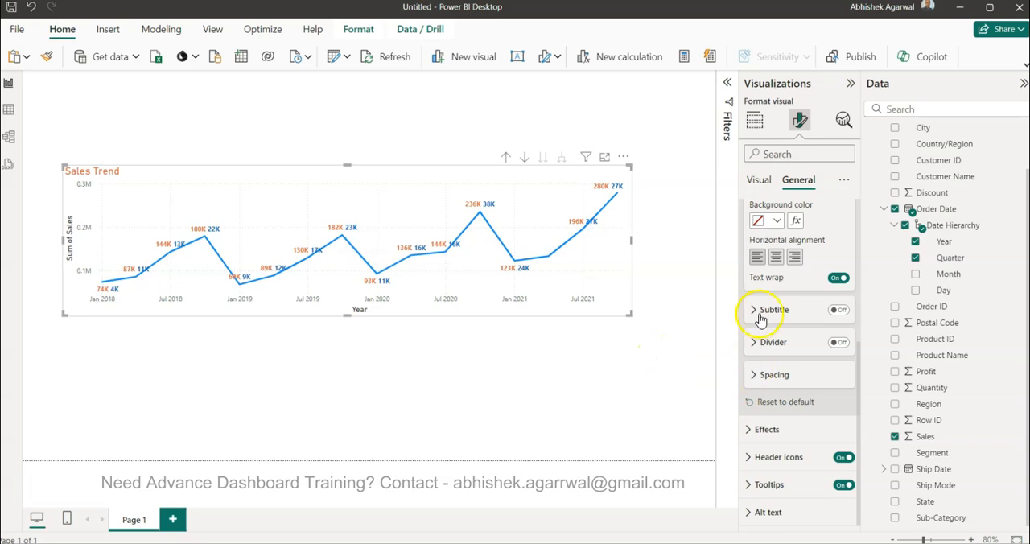
{"action": "scroll", "coordinate": [765, 314], "scroll_direction": "up", "scroll_amount": 5}
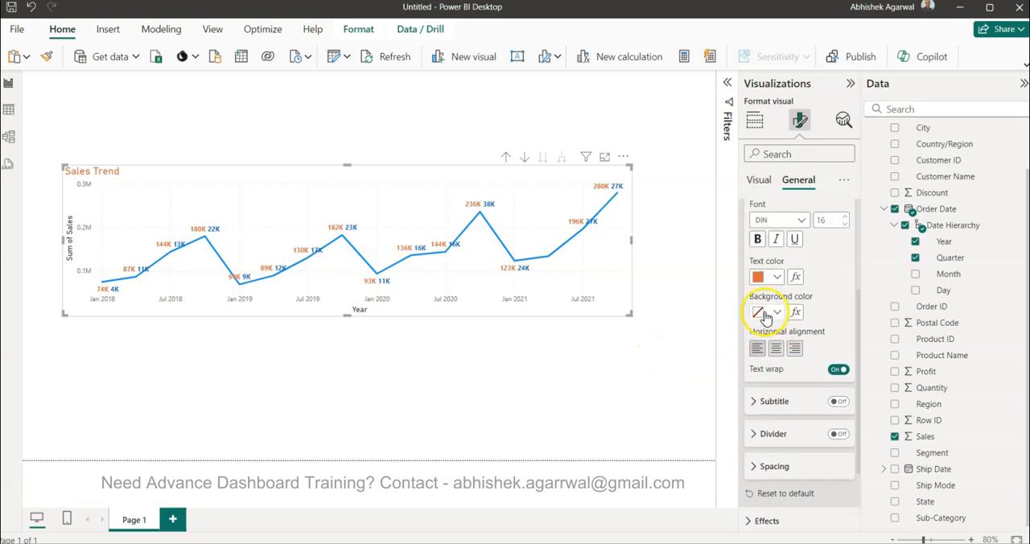
{"action": "scroll", "coordinate": [756, 266], "scroll_direction": "down", "scroll_amount": 4}
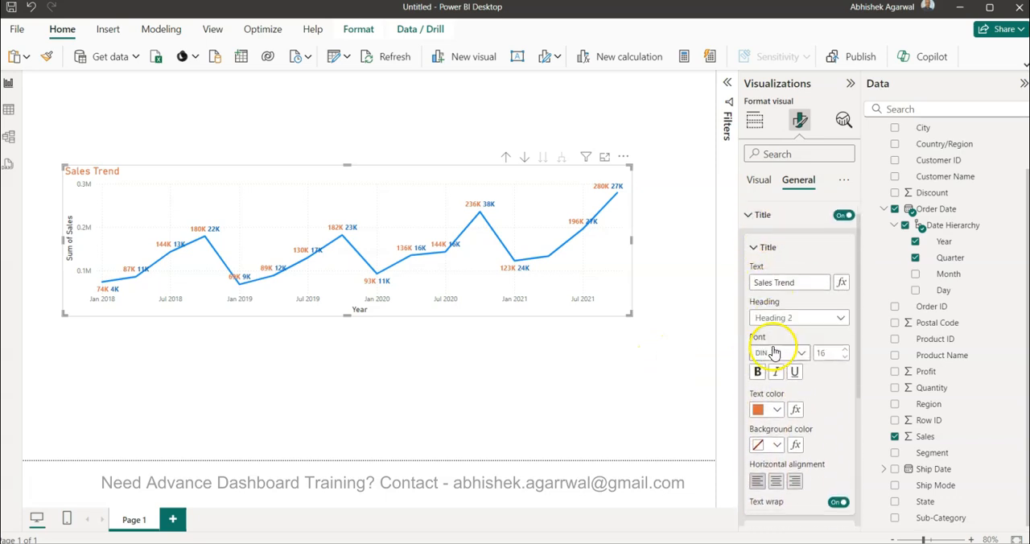
{"action": "left_click", "coordinate": [761, 330]}
{"action": "left_click", "coordinate": [837, 332]}
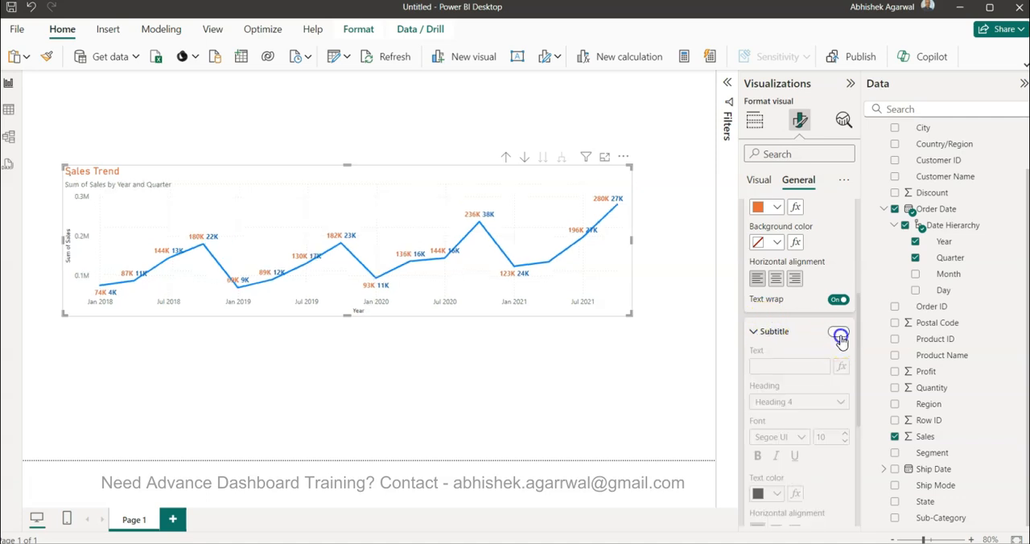
{"action": "triple_click", "coordinate": [777, 366]}
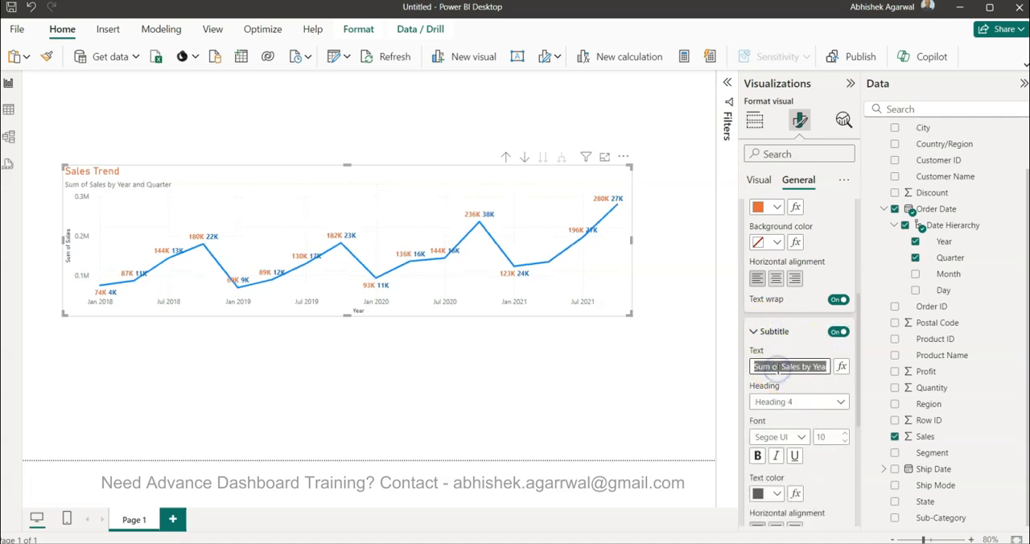
{"action": "type", "text": "With Profit Trend"}
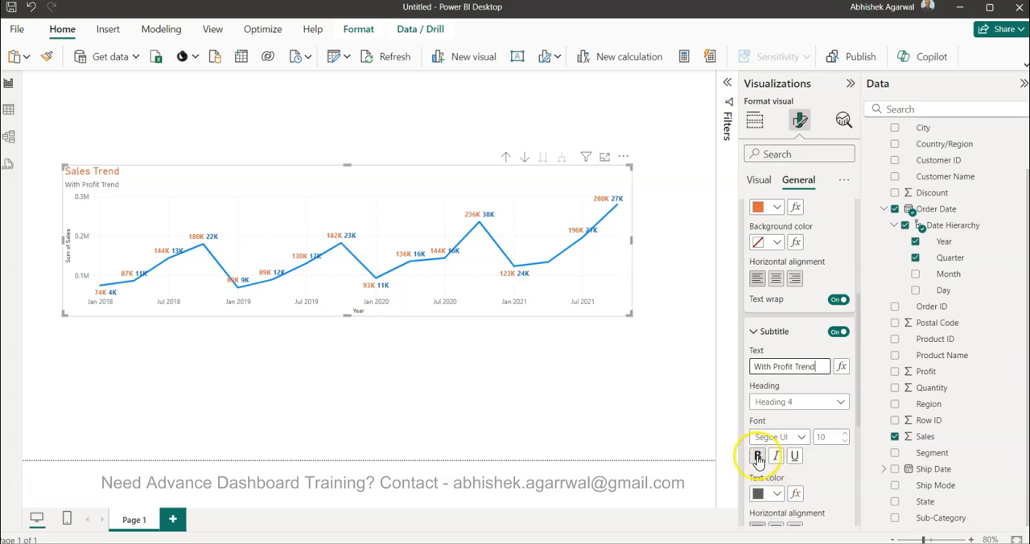
Step: Format the subtitle with font size 12, dark blue text and bold
{"action": "left_click", "coordinate": [843, 436]}
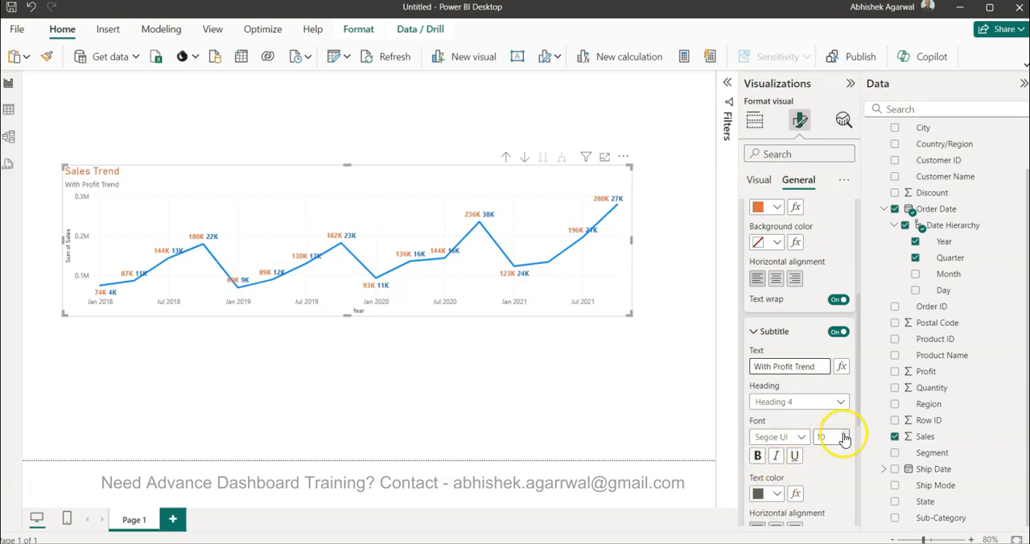
{"action": "left_click", "coordinate": [776, 493]}
{"action": "left_click", "coordinate": [805, 369]}
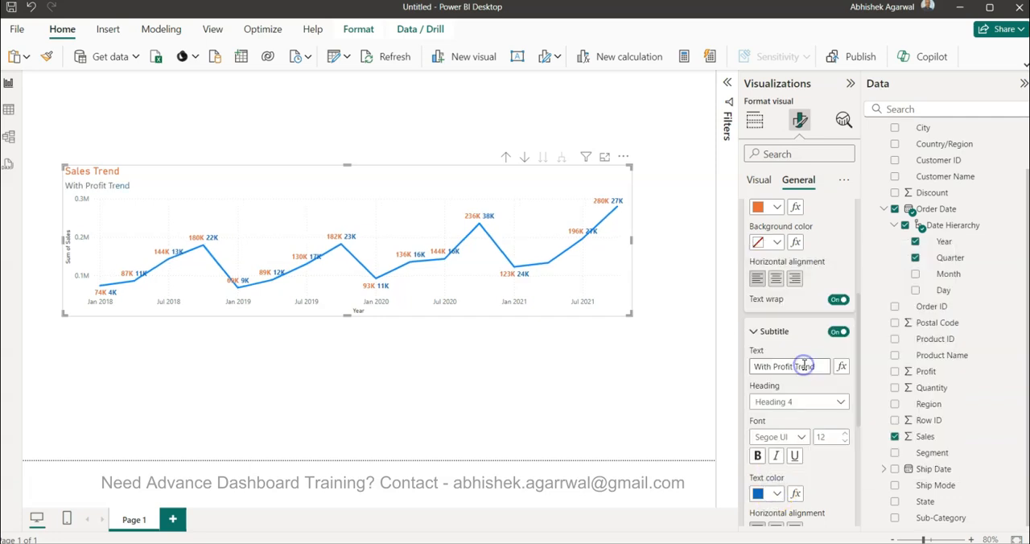
{"action": "left_click", "coordinate": [757, 457]}
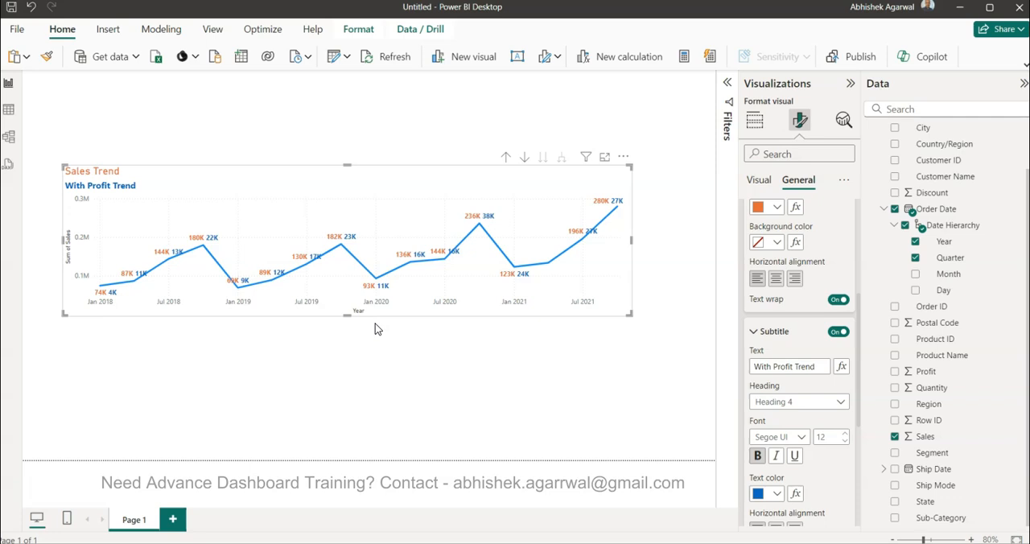
Step: Collapse the Visualizations and Data panes to give the report canvas more room
{"action": "left_click", "coordinate": [754, 120]}
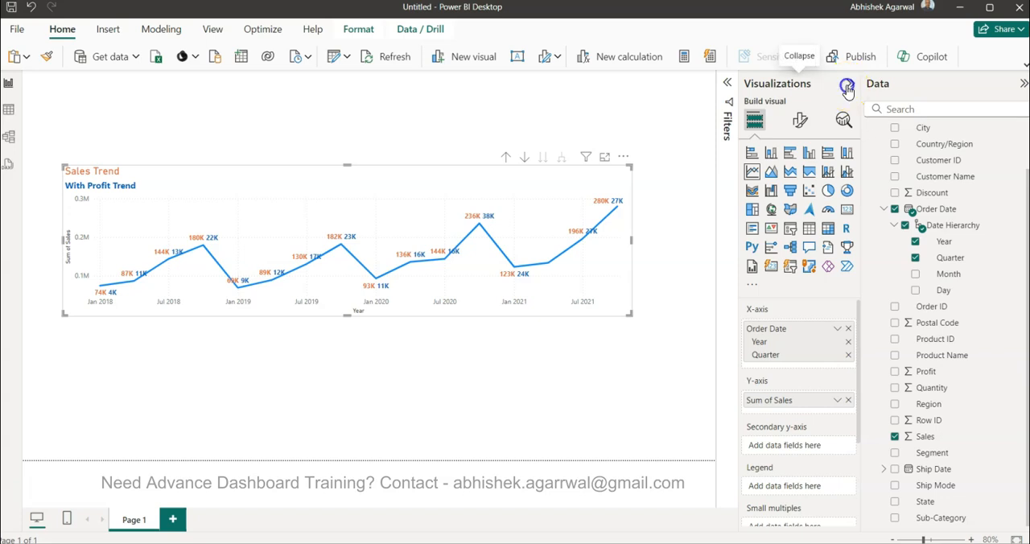
{"action": "left_click", "coordinate": [851, 83]}
{"action": "left_click", "coordinate": [1022, 83]}
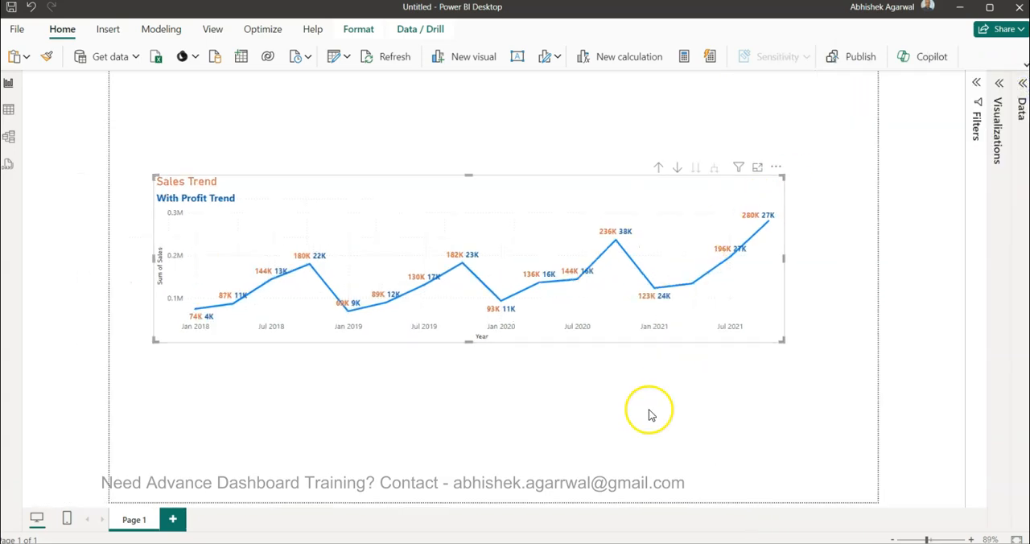